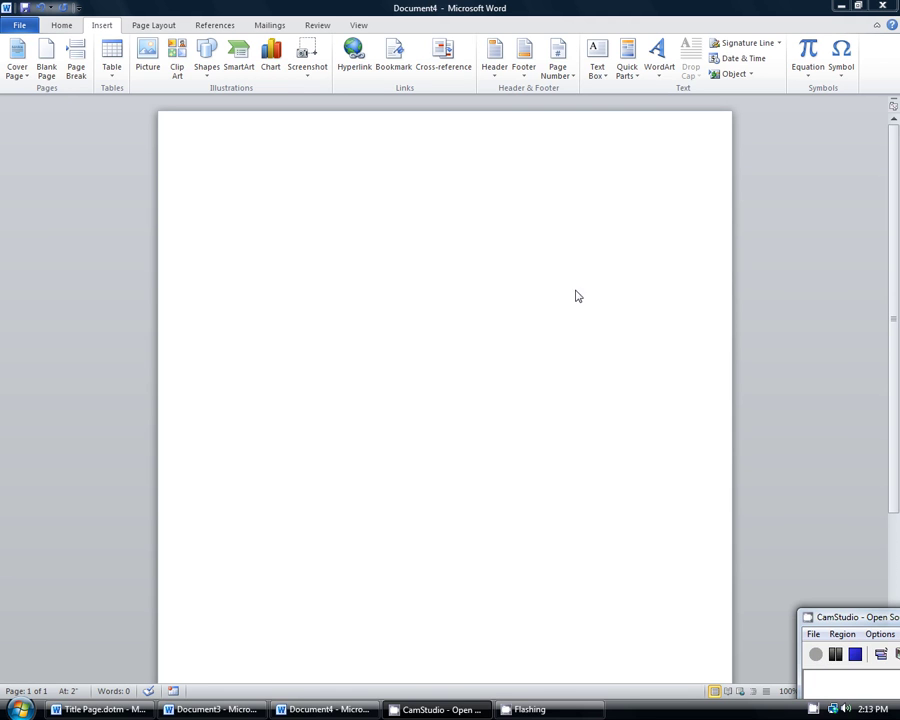
Clear the leftover blank lines from the empty document so that it starts at the first line.
{"action": "left_click", "coordinate": [391, 252]}
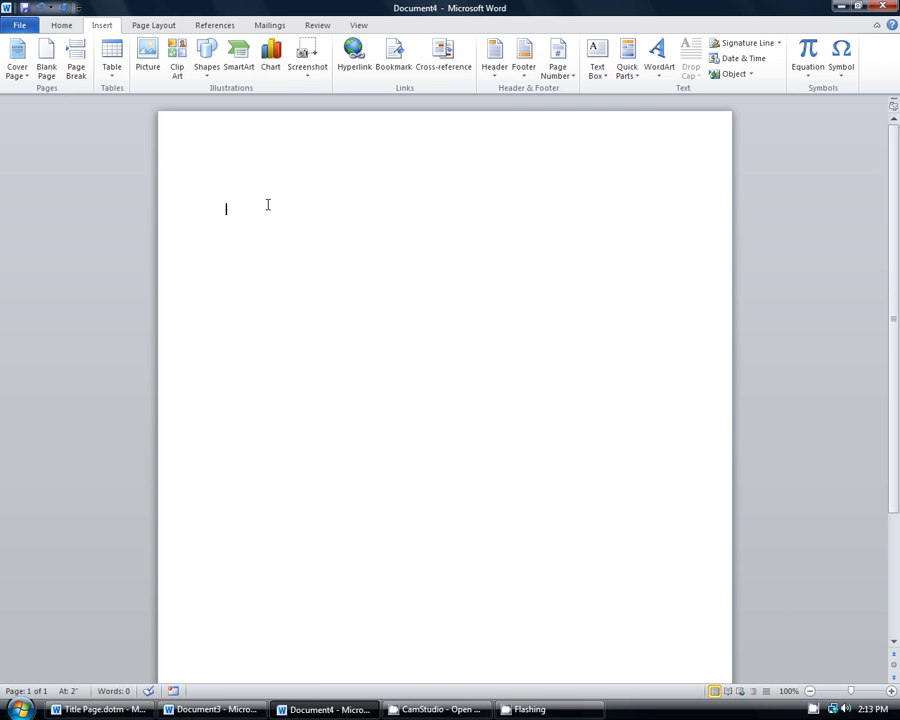
{"action": "left_click_drag", "start_coordinate": [275, 270], "coordinate": [171, 167]}
{"action": "key", "text": "BackSpace"}
Start recording a macro named autonew, stored in Document4 (document).
{"action": "left_click", "coordinate": [358, 25]}
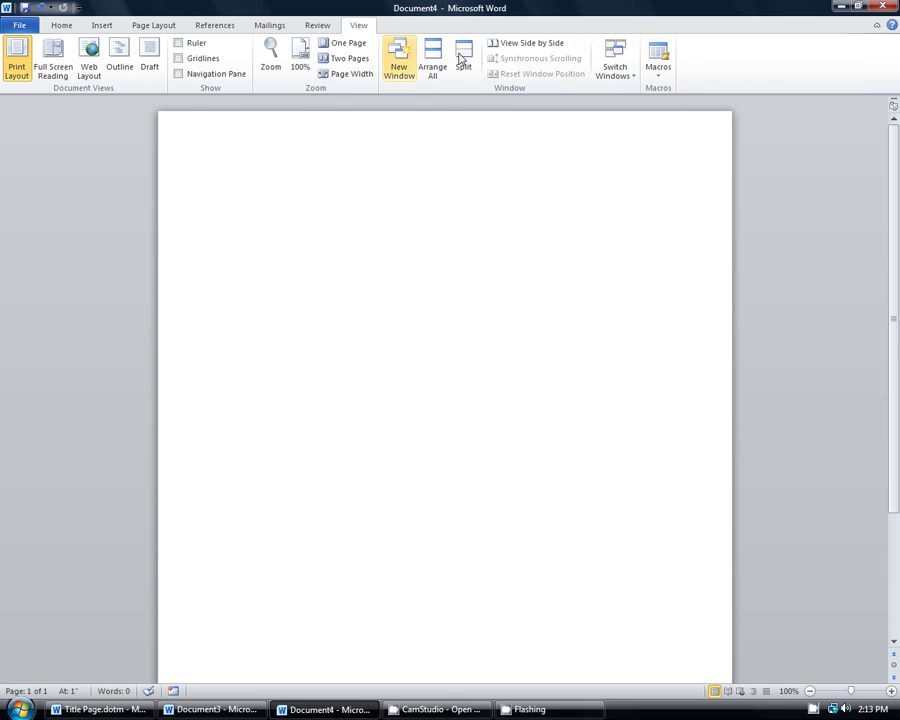
{"action": "left_click", "coordinate": [658, 68]}
{"action": "left_click", "coordinate": [648, 105]}
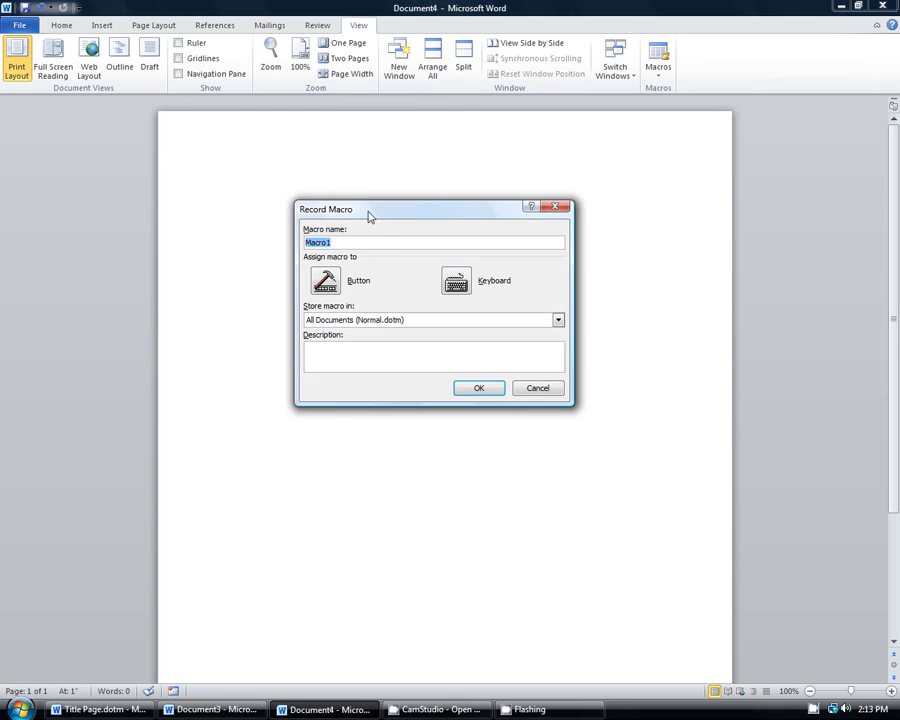
{"action": "left_click_drag", "start_coordinate": [365, 211], "coordinate": [448, 228]}
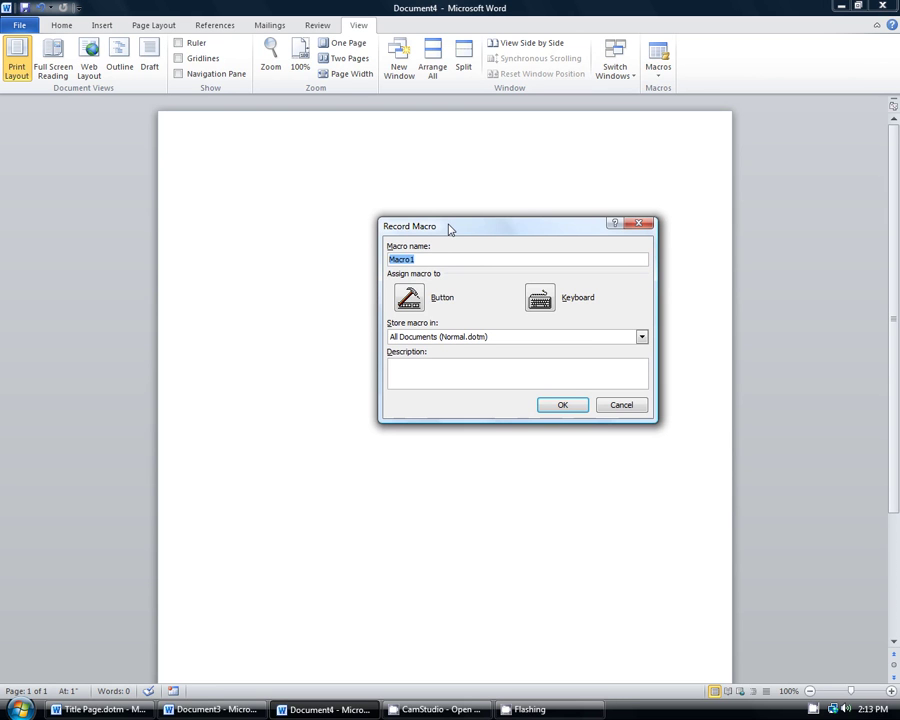
{"action": "type", "text": "autonew"}
{"action": "left_click", "coordinate": [641, 337]}
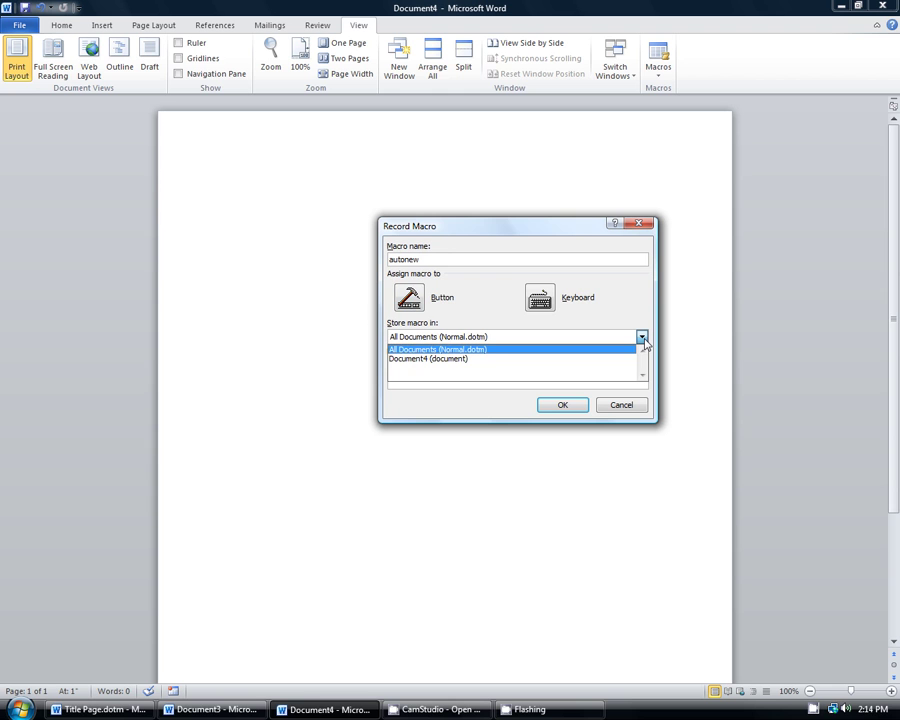
{"action": "left_click", "coordinate": [426, 259]}
{"action": "left_click", "coordinate": [432, 337]}
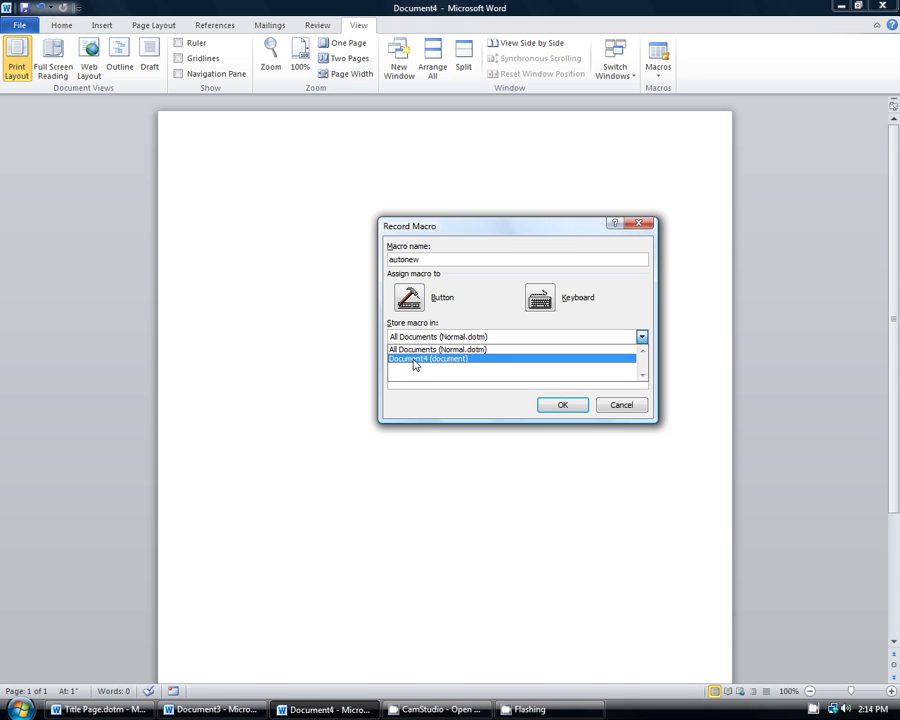
{"action": "left_click", "coordinate": [415, 359]}
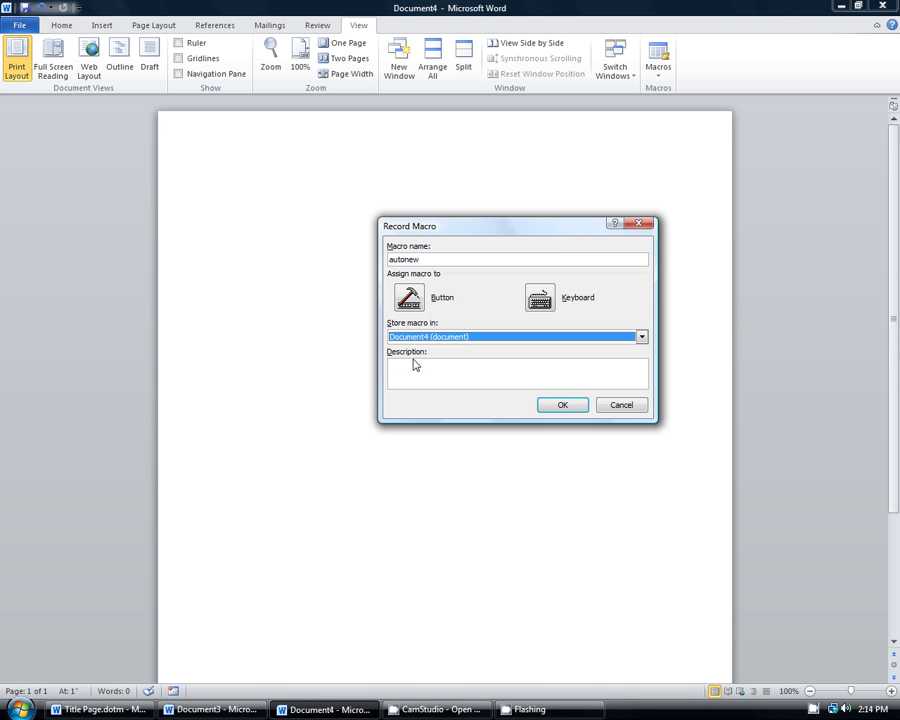
{"action": "left_click", "coordinate": [415, 337]}
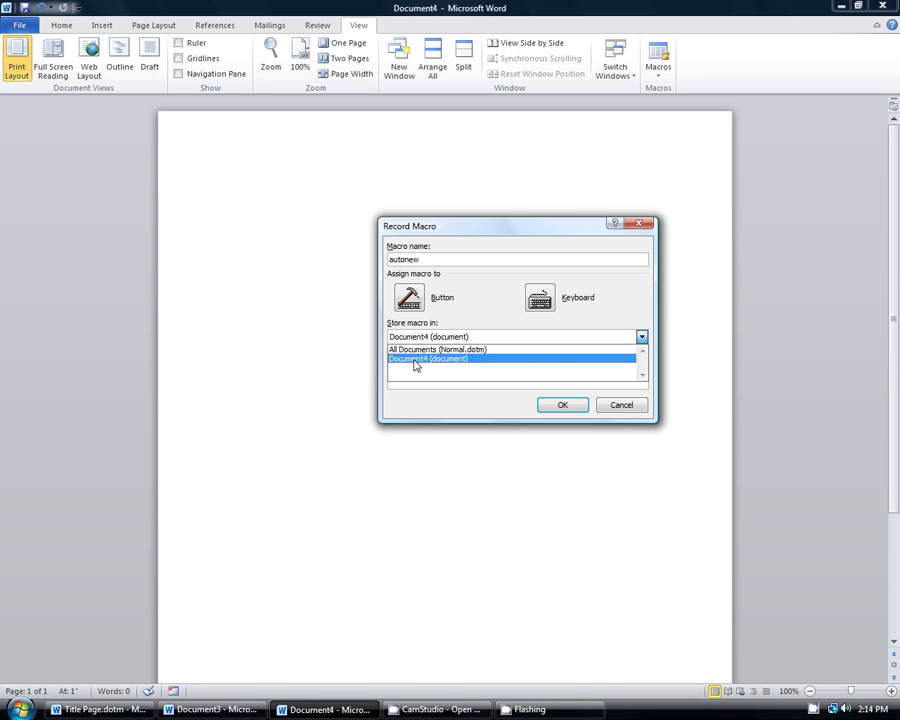
{"action": "left_click", "coordinate": [414, 362]}
{"action": "left_click", "coordinate": [543, 409]}
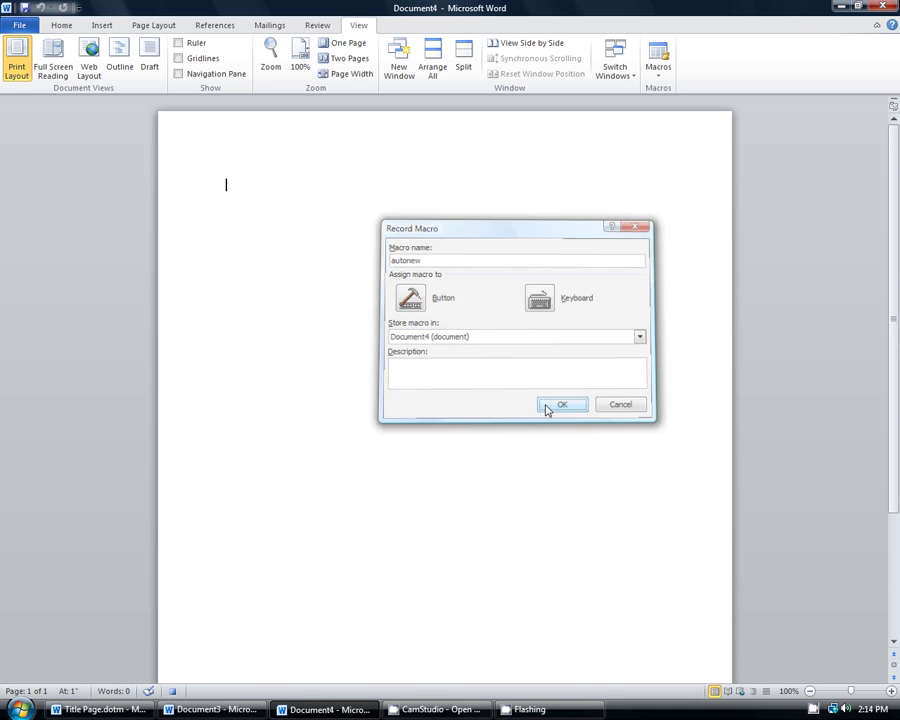
Insert an Ask field prompting "What is the title of the report" with bookmark title, and answer it with "asdfasdfds".
{"action": "left_click", "coordinate": [100, 25]}
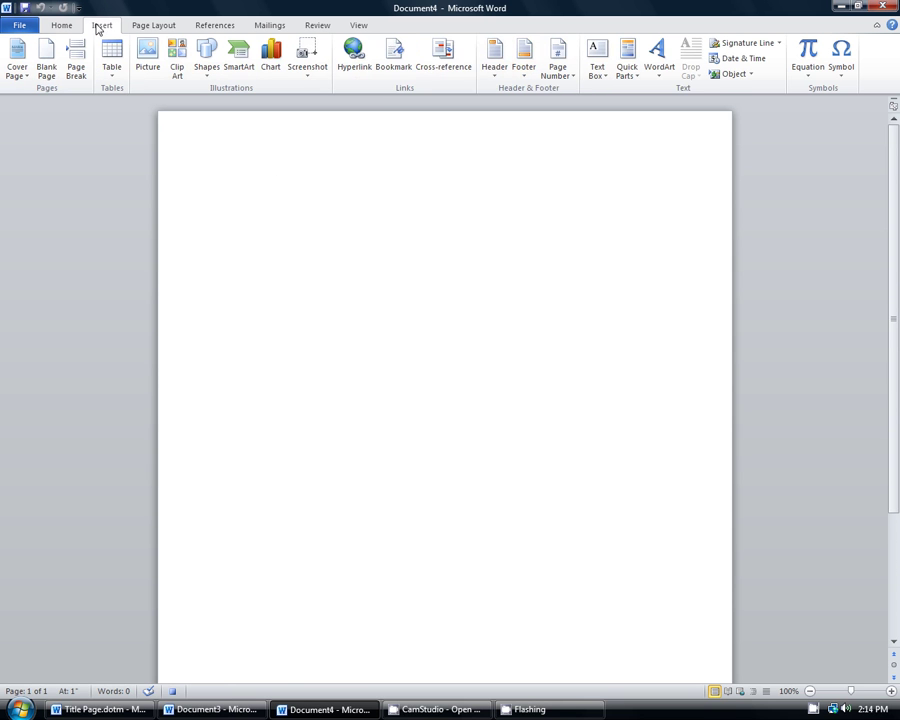
{"action": "left_click", "coordinate": [627, 62]}
{"action": "left_click", "coordinate": [636, 122]}
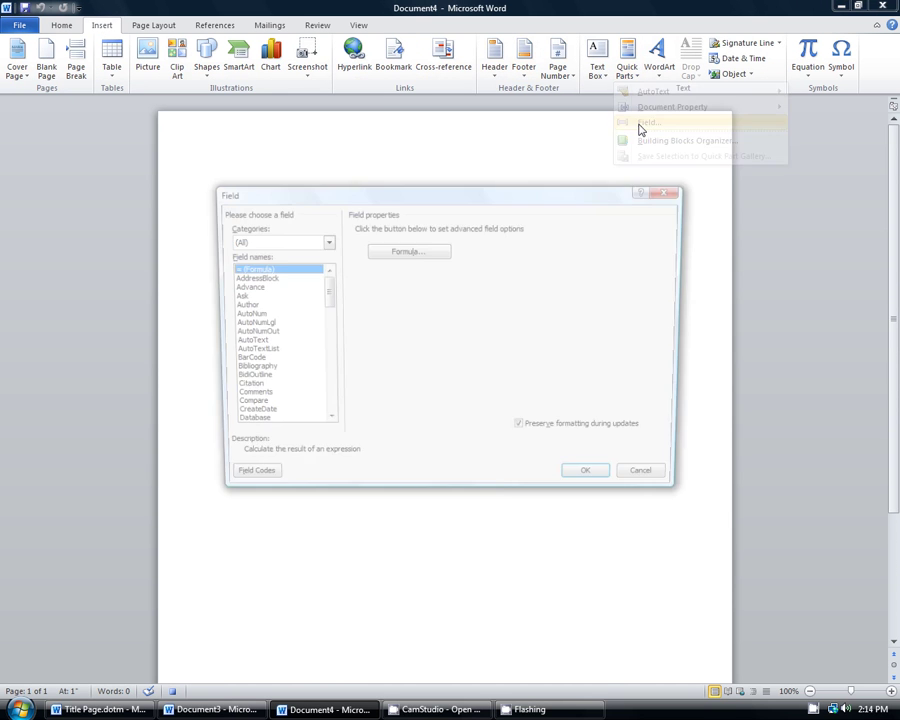
{"action": "key", "text": "Down"}
{"action": "key", "text": "Down"}
{"action": "key", "text": "Down"}
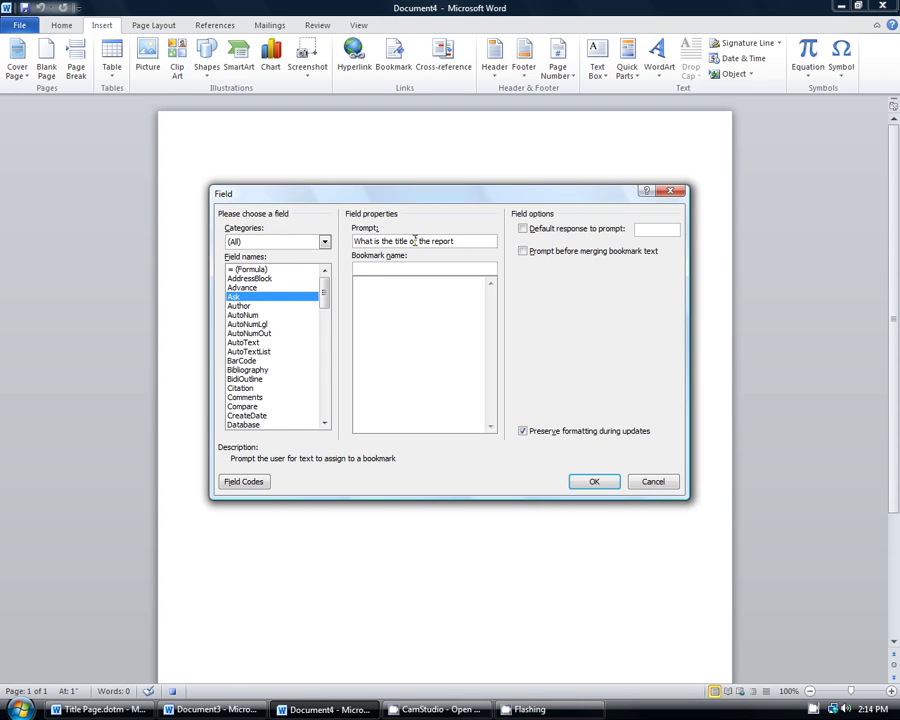
{"action": "left_click", "coordinate": [588, 484]}
{"action": "type", "text": "asdfasdfds"}
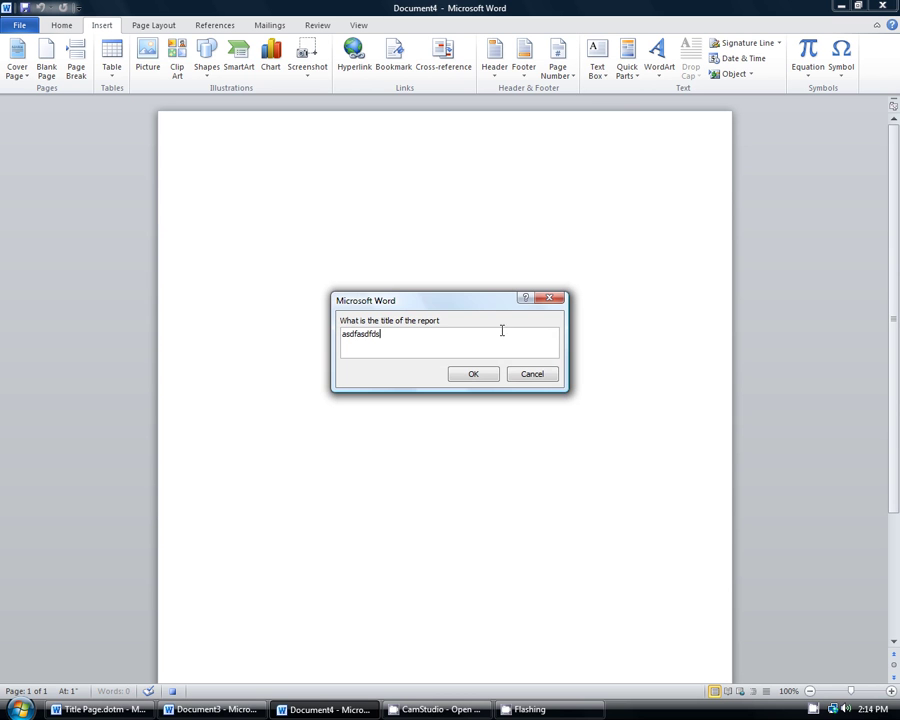
{"action": "left_click", "coordinate": [490, 375]}
Insert an Ask field prompting "What is your name?" with bookmark name, and answer it with "sdafasdfasdf".
{"action": "left_click", "coordinate": [628, 66]}
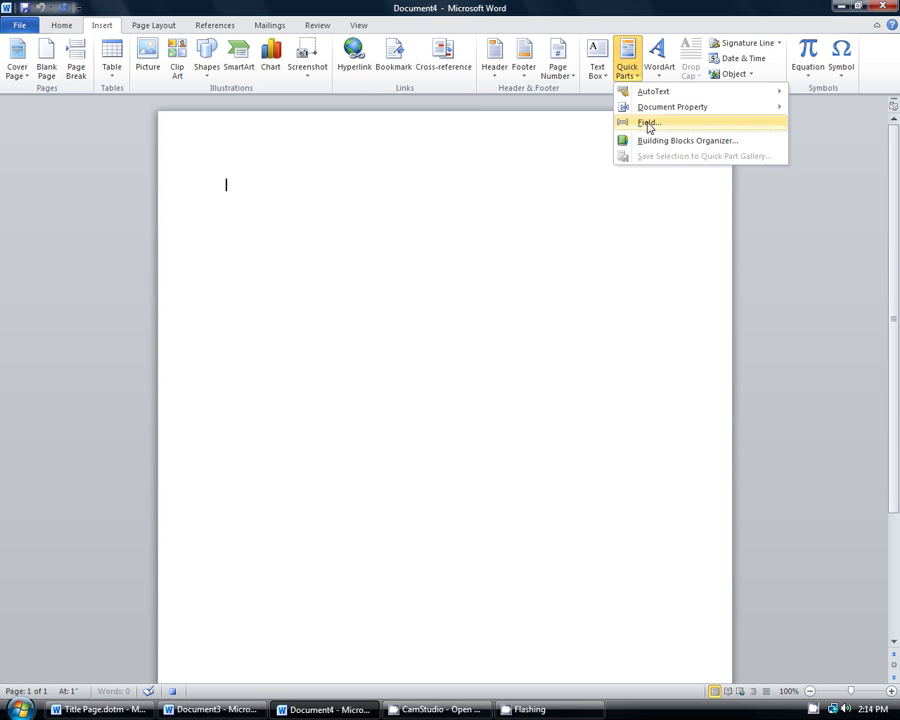
{"action": "left_click", "coordinate": [648, 122]}
{"action": "key", "text": "Down"}
{"action": "key", "text": "Down"}
{"action": "key", "text": "Down"}
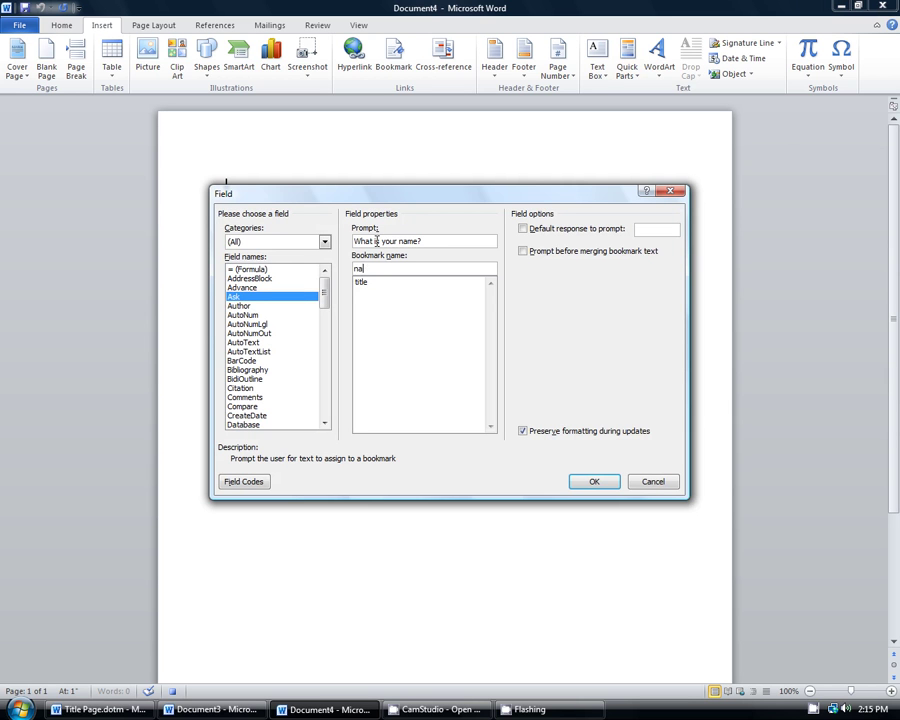
{"action": "left_click", "coordinate": [588, 483]}
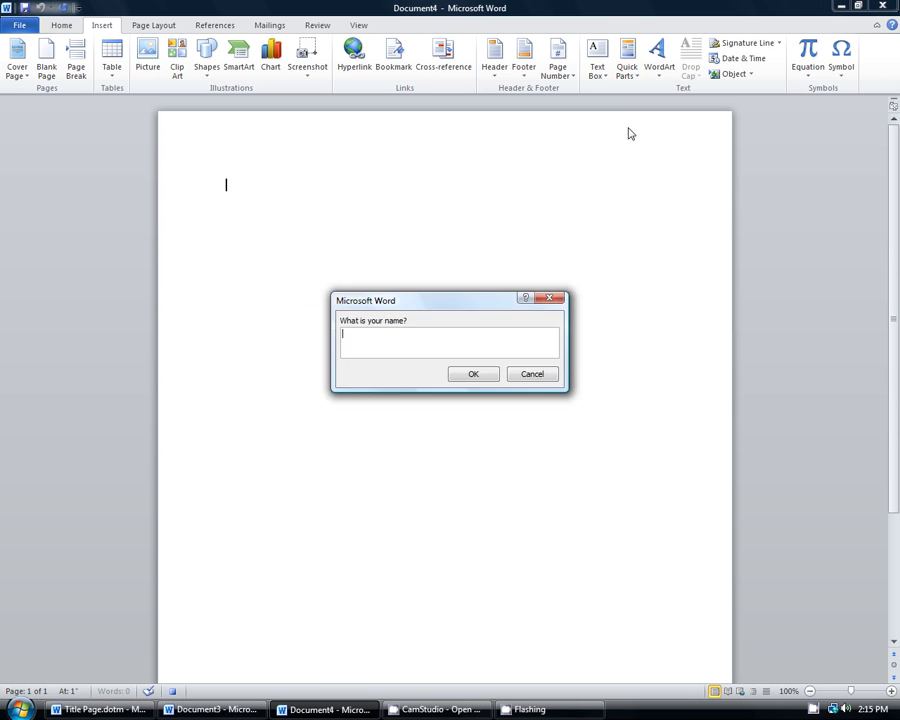
{"action": "type", "text": "sdafasdfasdf"}
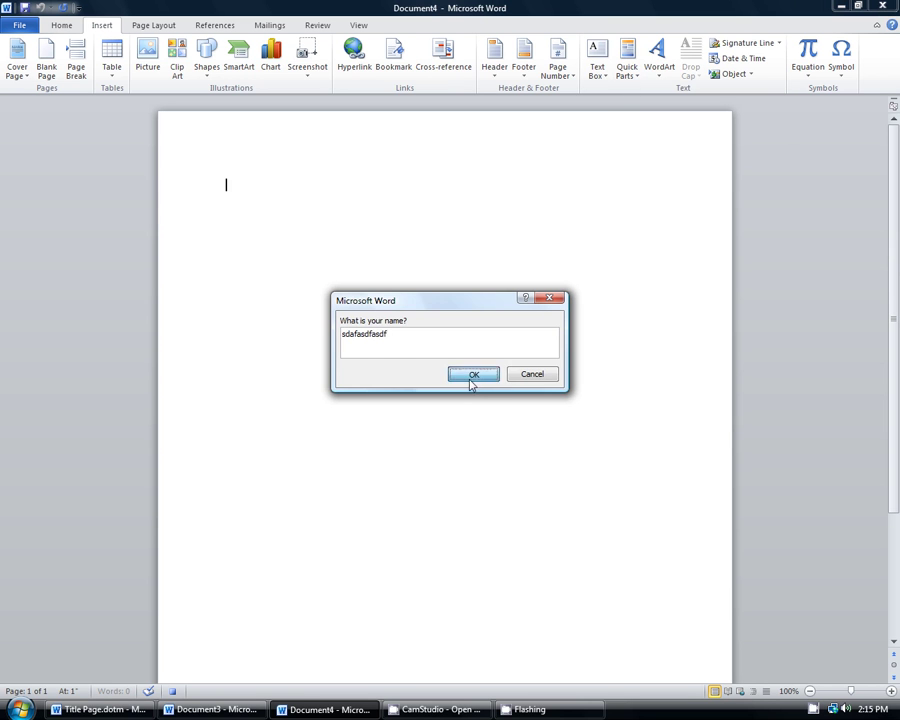
{"action": "left_click", "coordinate": [470, 376]}
Insert an Ask field prompting "What is your school name?" with bookmark school, and answer it with "hsfghdfgh".
{"action": "left_click", "coordinate": [622, 70]}
{"action": "left_click", "coordinate": [639, 124]}
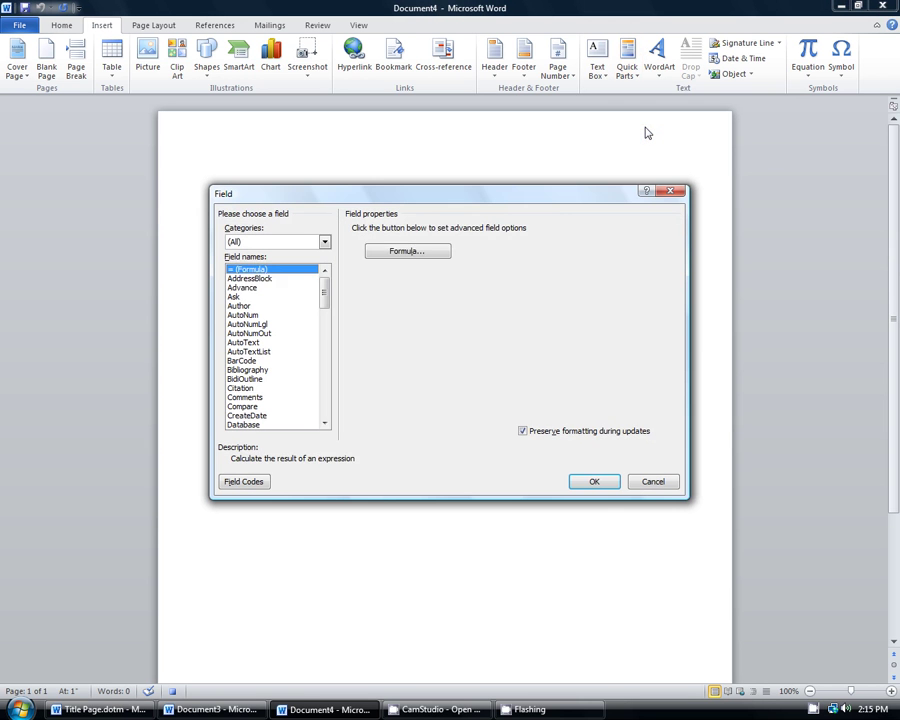
{"action": "key", "text": "Down"}
{"action": "key", "text": "Down"}
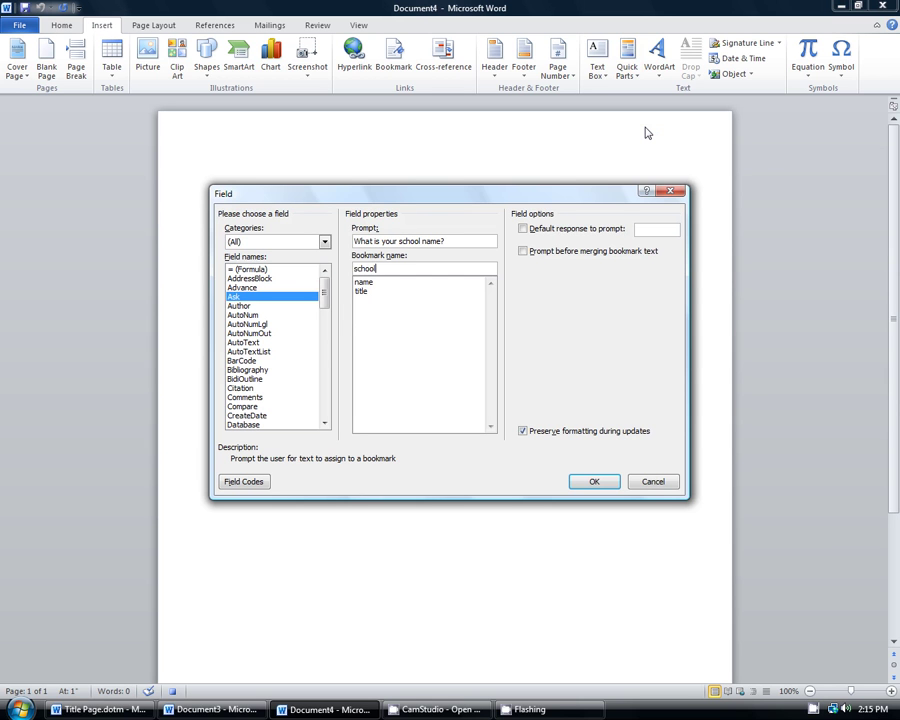
{"action": "left_click", "coordinate": [590, 482]}
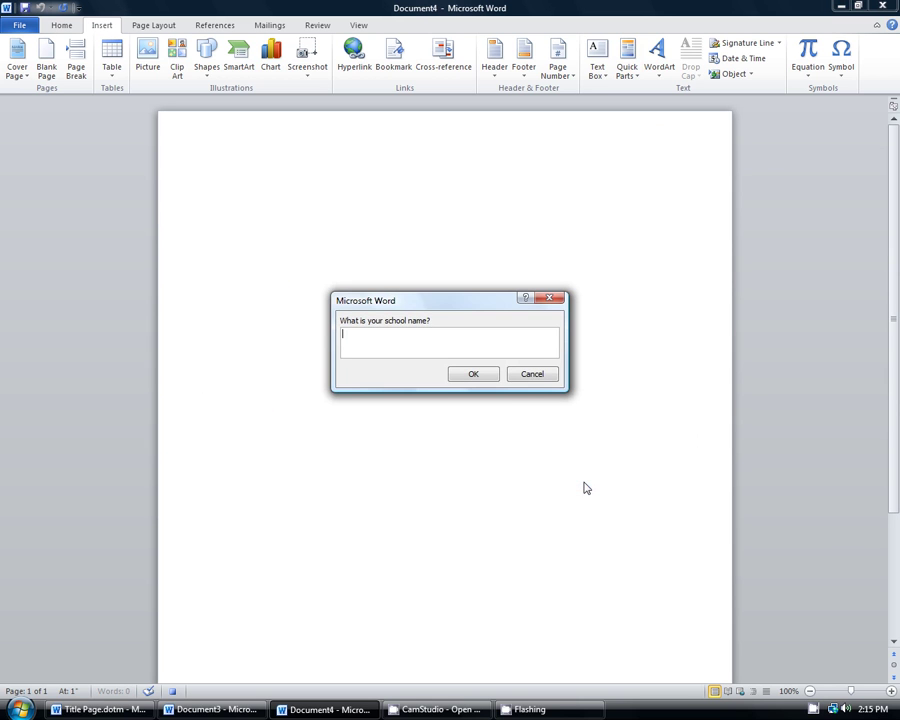
{"action": "type", "text": "hgfghfgfgr"}
{"action": "left_click", "coordinate": [478, 374]}
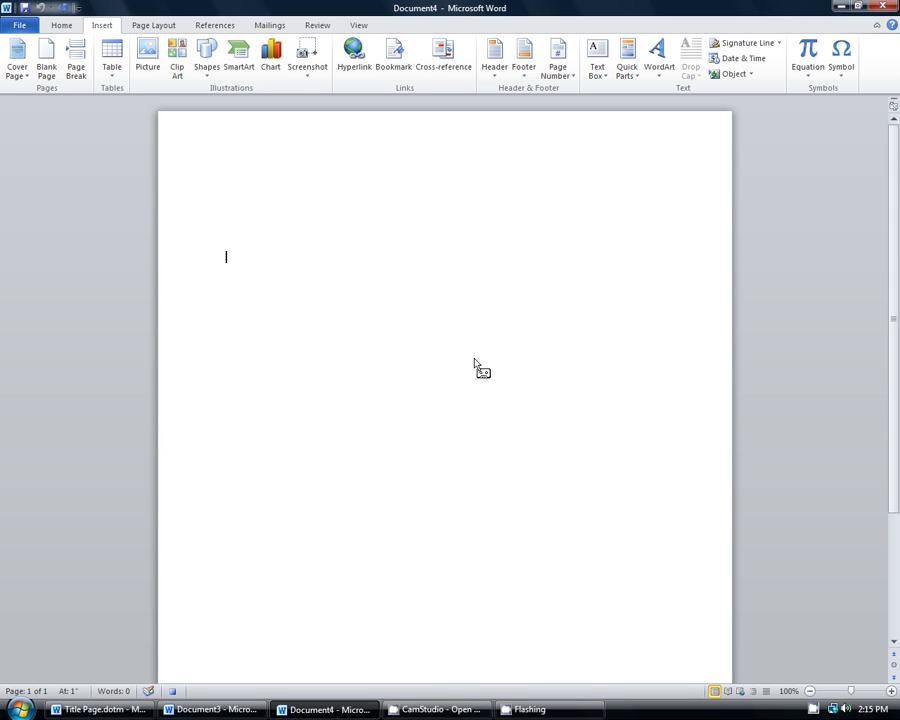
Insert a centred Ref field for the title bookmark in Uppercase format, below blank lines near the page's top.
{"action": "left_click", "coordinate": [627, 66]}
{"action": "left_click", "coordinate": [647, 124]}
{"action": "key", "text": "r"}
{"action": "key", "text": "e"}
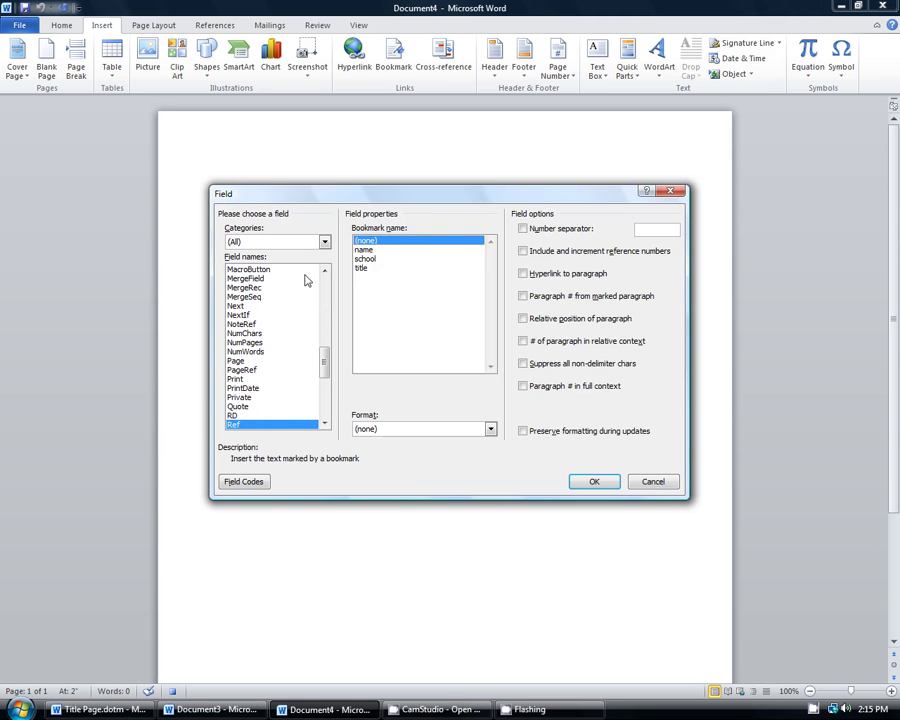
{"action": "left_click", "coordinate": [370, 269]}
{"action": "left_click", "coordinate": [490, 428]}
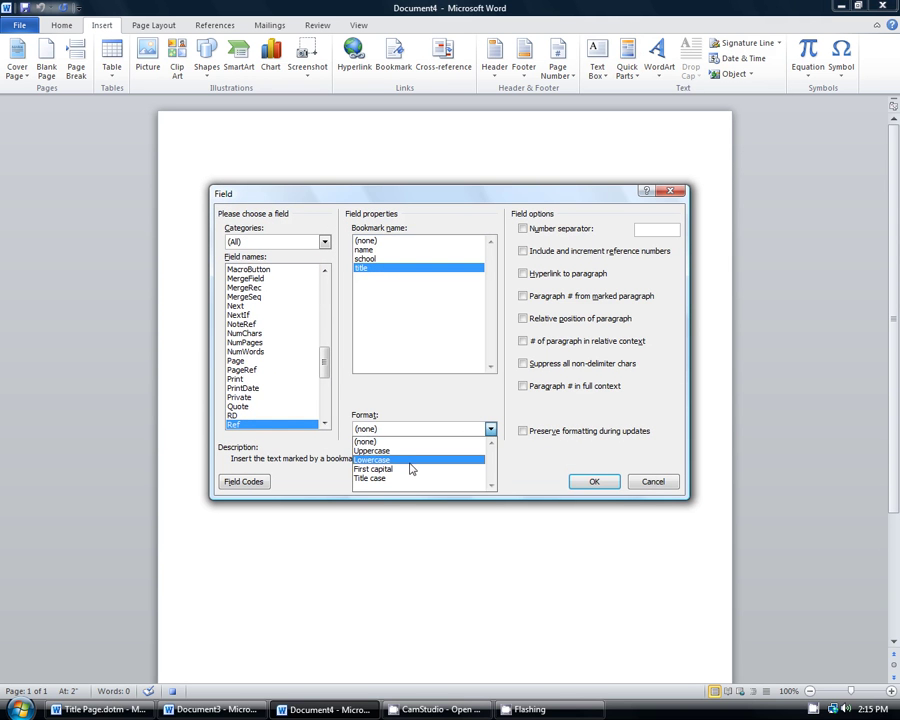
{"action": "left_click", "coordinate": [398, 451]}
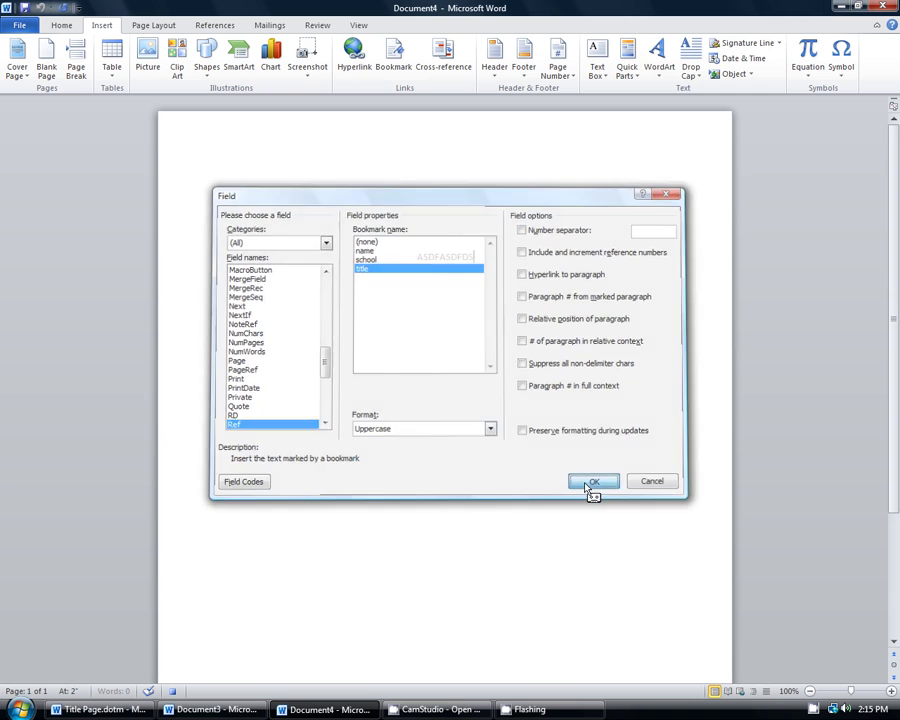
{"action": "left_click", "coordinate": [590, 481]}
Add blank lines below the title and insert a Ref field for the name bookmark in First capital format.
{"action": "key", "text": "Return"}
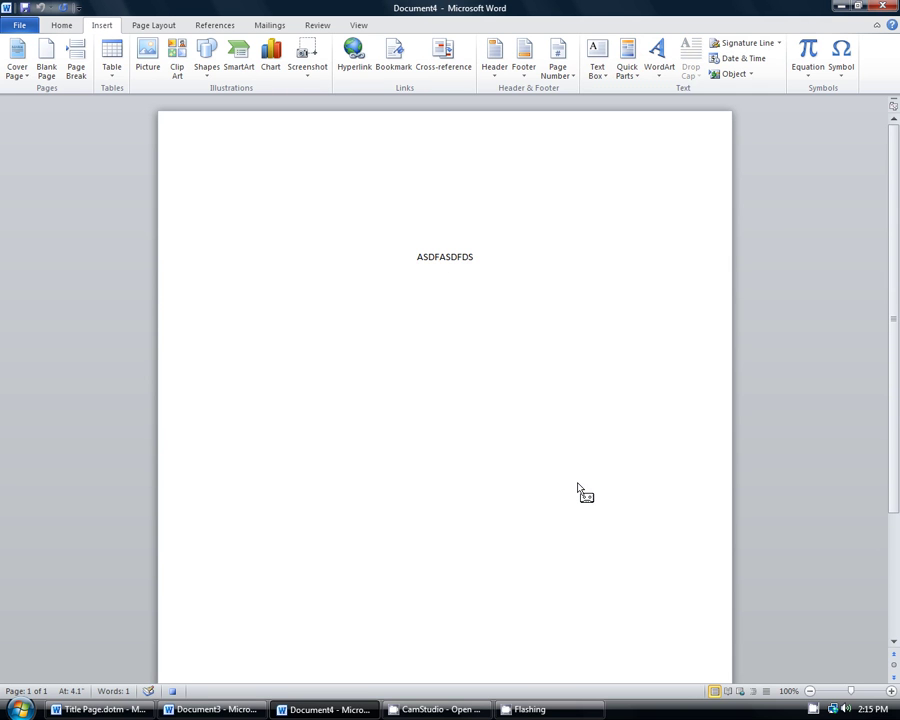
{"action": "key", "text": "Return"}
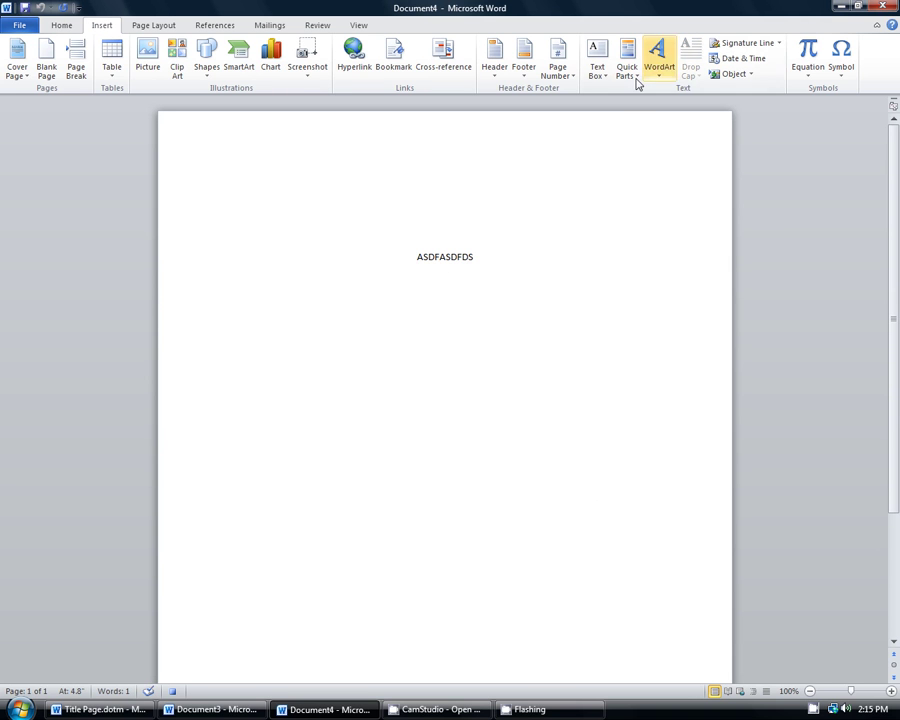
{"action": "left_click", "coordinate": [628, 66]}
{"action": "left_click", "coordinate": [645, 122]}
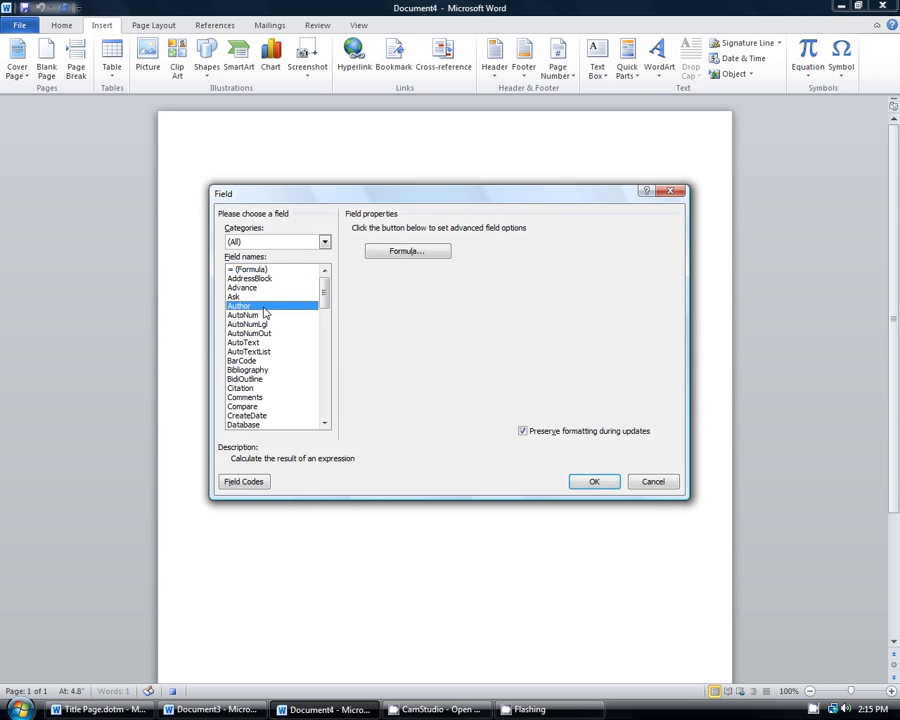
{"action": "type", "text": "ref"}
{"action": "left_click", "coordinate": [366, 250]}
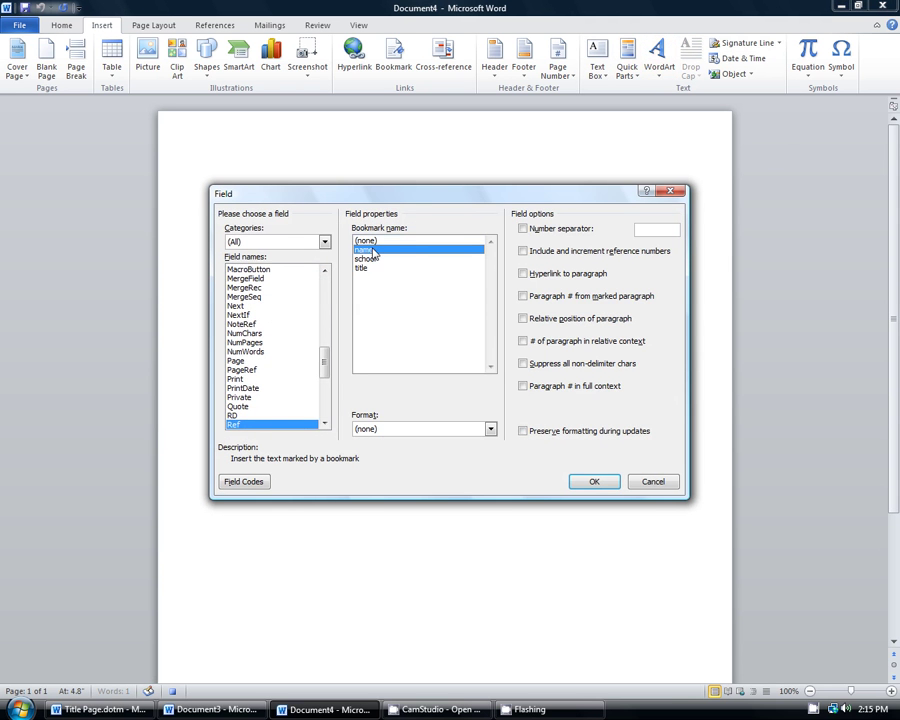
{"action": "left_click_drag", "start_coordinate": [433, 197], "coordinate": [475, 365]}
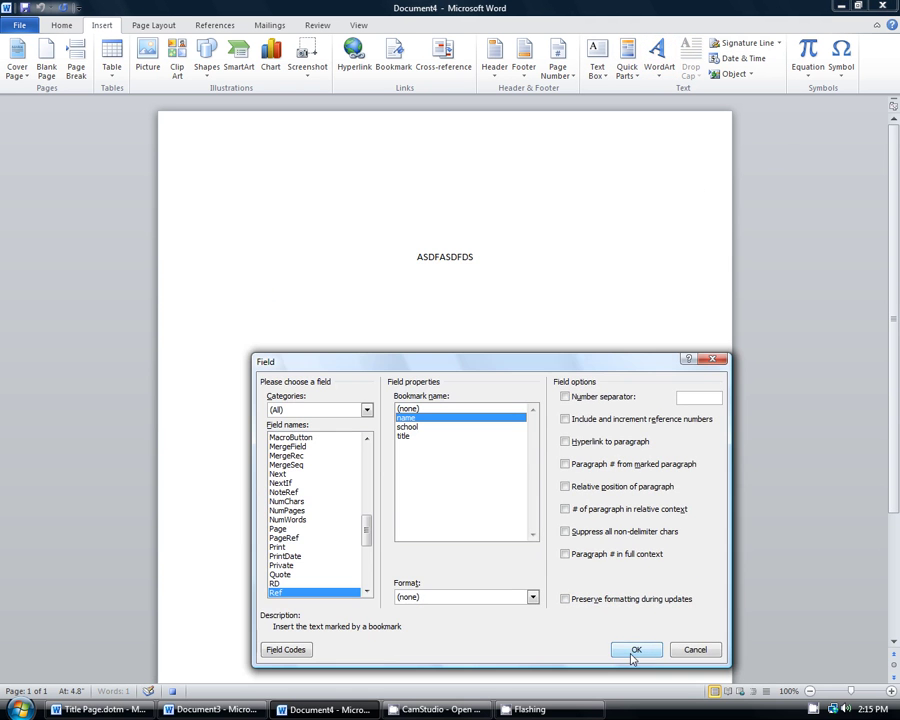
{"action": "left_click", "coordinate": [533, 597]}
{"action": "left_click", "coordinate": [416, 637]}
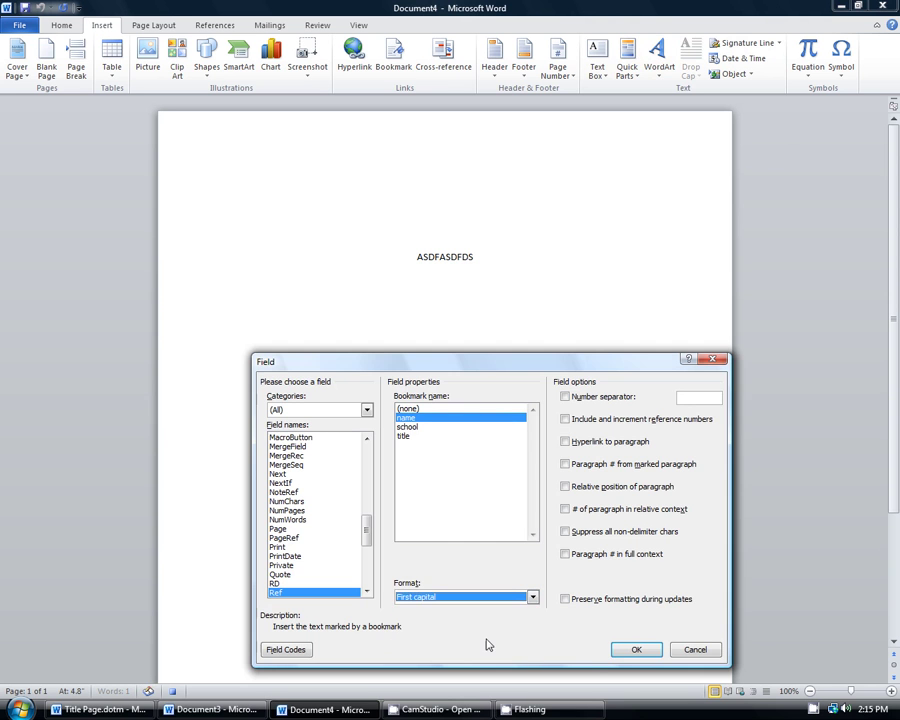
{"action": "left_click", "coordinate": [633, 650]}
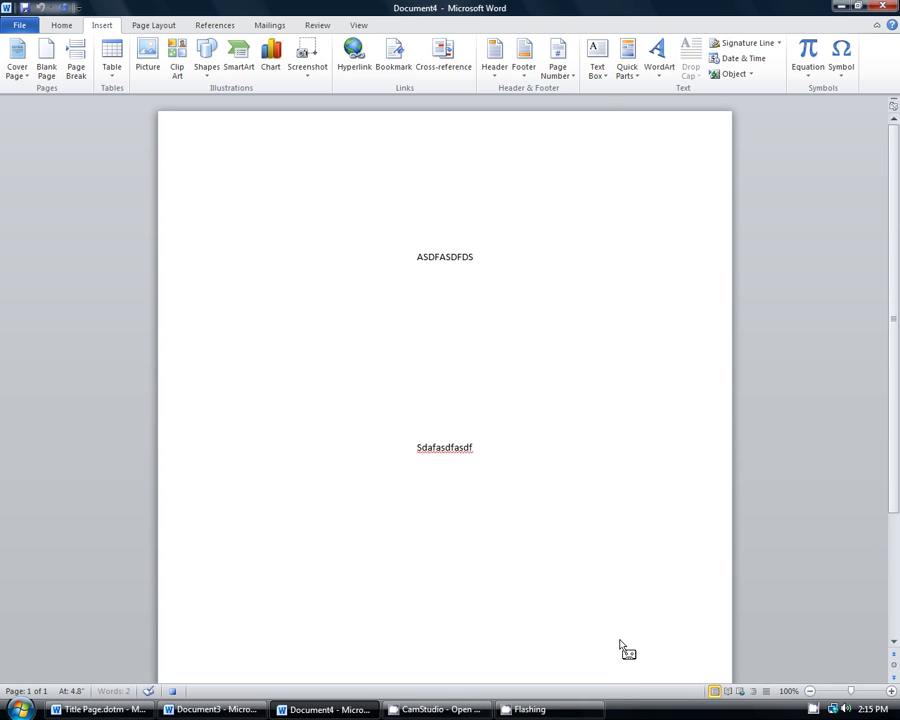
On a new line below the name, insert a Ref field for the school bookmark in First capital format.
{"action": "key", "text": "Return"}
{"action": "left_click", "coordinate": [627, 66]}
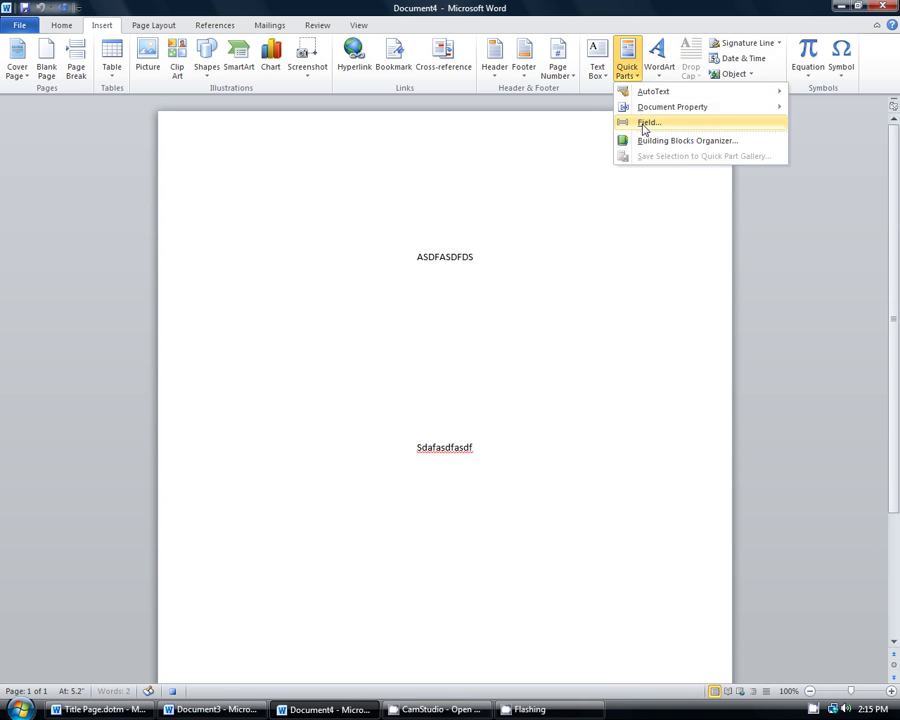
{"action": "left_click", "coordinate": [640, 121]}
{"action": "type", "text": "ref"}
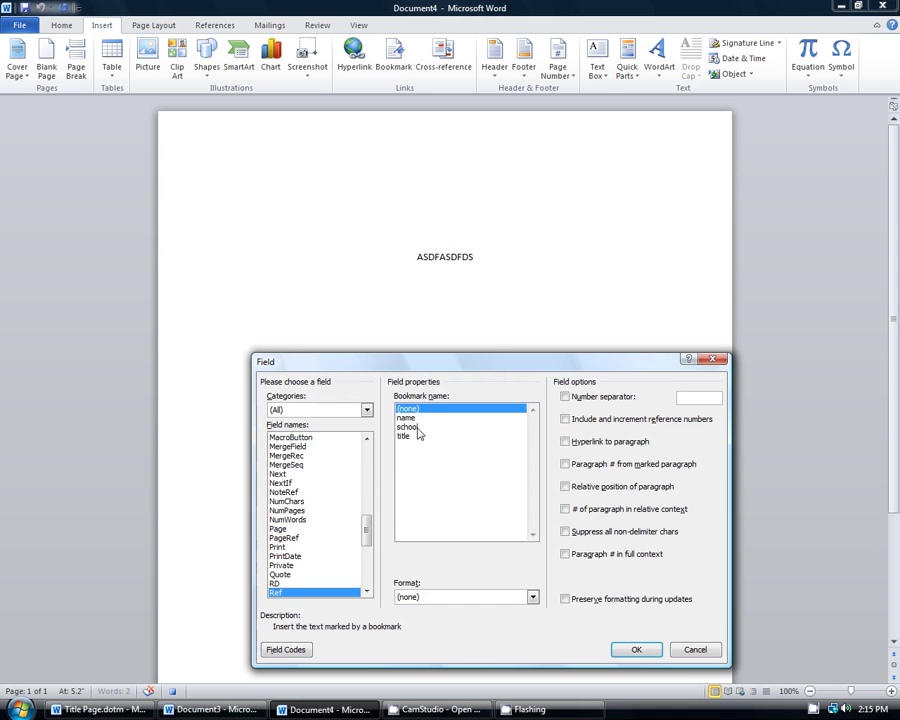
{"action": "left_click", "coordinate": [422, 428]}
{"action": "left_click", "coordinate": [532, 597]}
{"action": "left_click", "coordinate": [440, 646]}
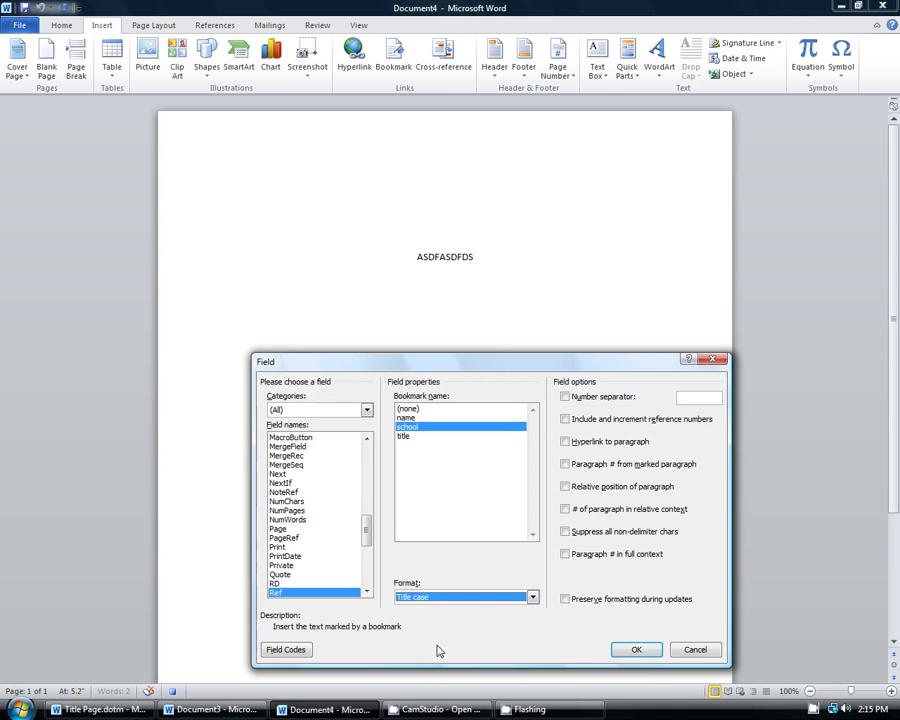
{"action": "left_click", "coordinate": [532, 597]}
{"action": "left_click", "coordinate": [540, 637]}
{"action": "left_click", "coordinate": [630, 650]}
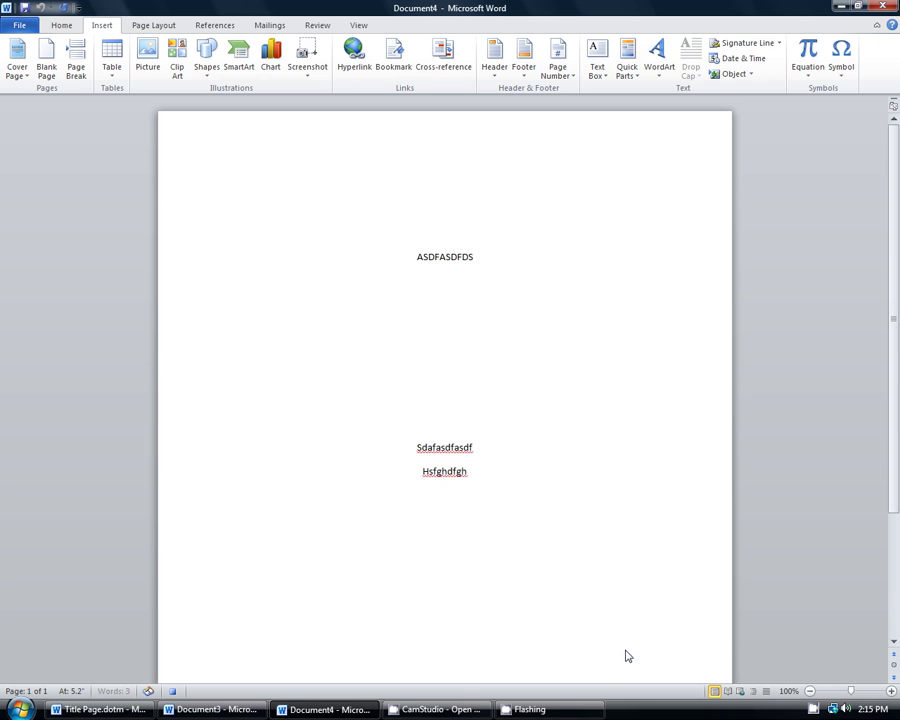
Add blank lines below the school name and insert a Date field in the "September 22, 2014" format near the page's bottom, followed by a new line.
{"action": "key", "text": "Return"}
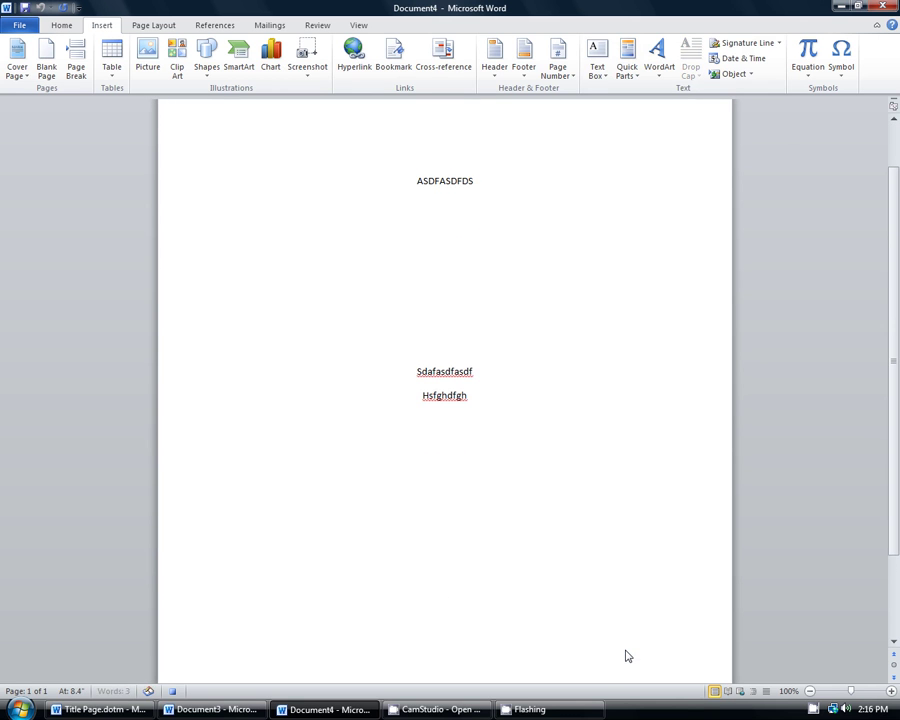
{"action": "left_click", "coordinate": [627, 62]}
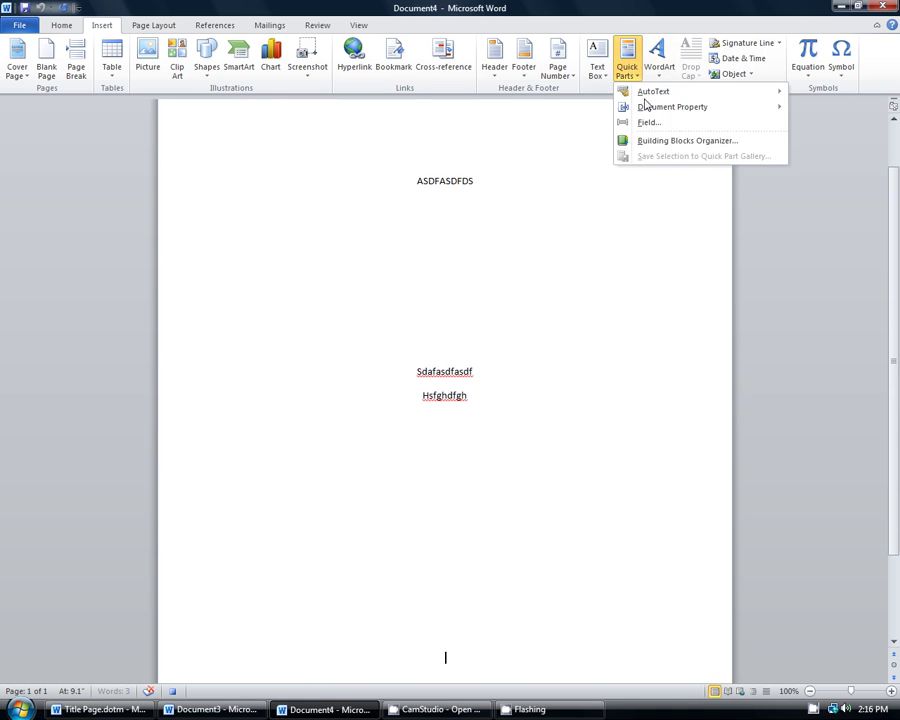
{"action": "left_click", "coordinate": [648, 123]}
{"action": "key", "text": "d"}
{"action": "key", "text": "Down"}
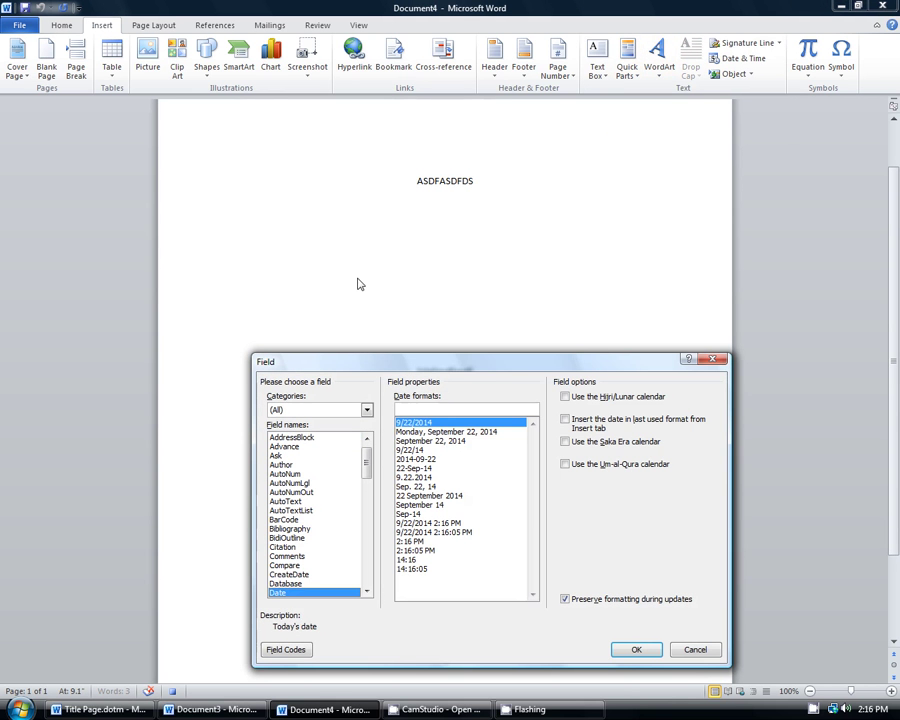
{"action": "left_click", "coordinate": [430, 440]}
{"action": "left_click", "coordinate": [636, 649]}
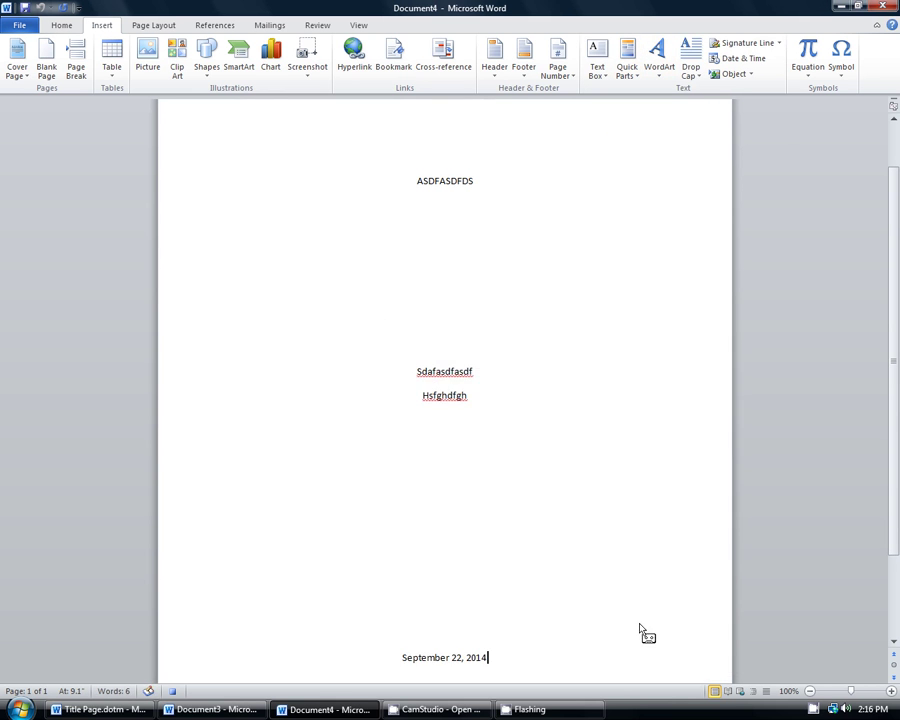
{"action": "scroll", "coordinate": [636, 628], "scroll_direction": "down", "scroll_amount": 1}
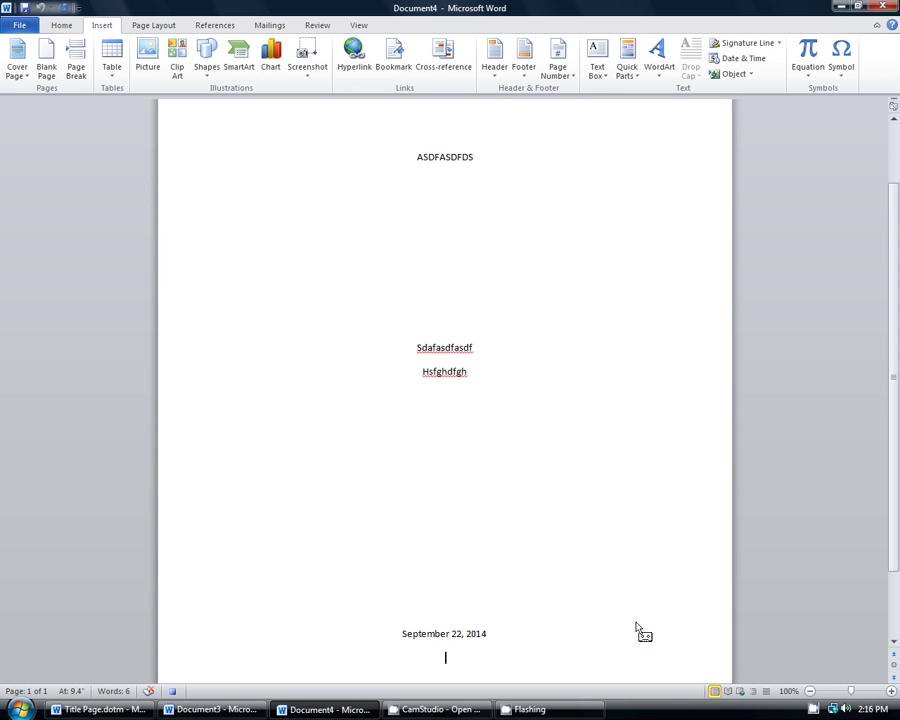
Stop recording the macro and delete all the title page content from the document.
{"action": "left_click", "coordinate": [358, 25]}
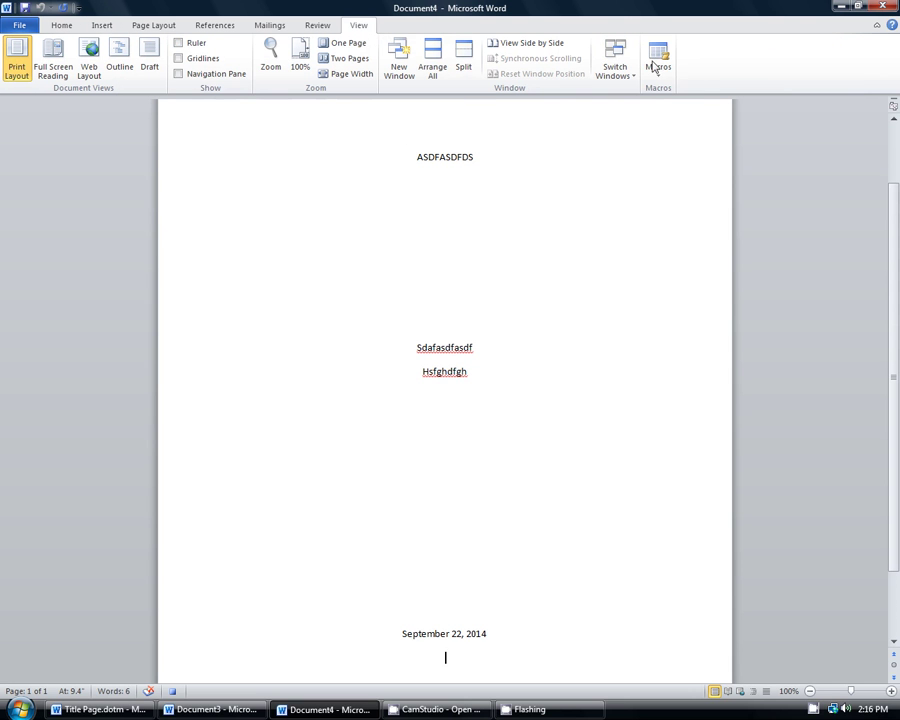
{"action": "left_click", "coordinate": [664, 74]}
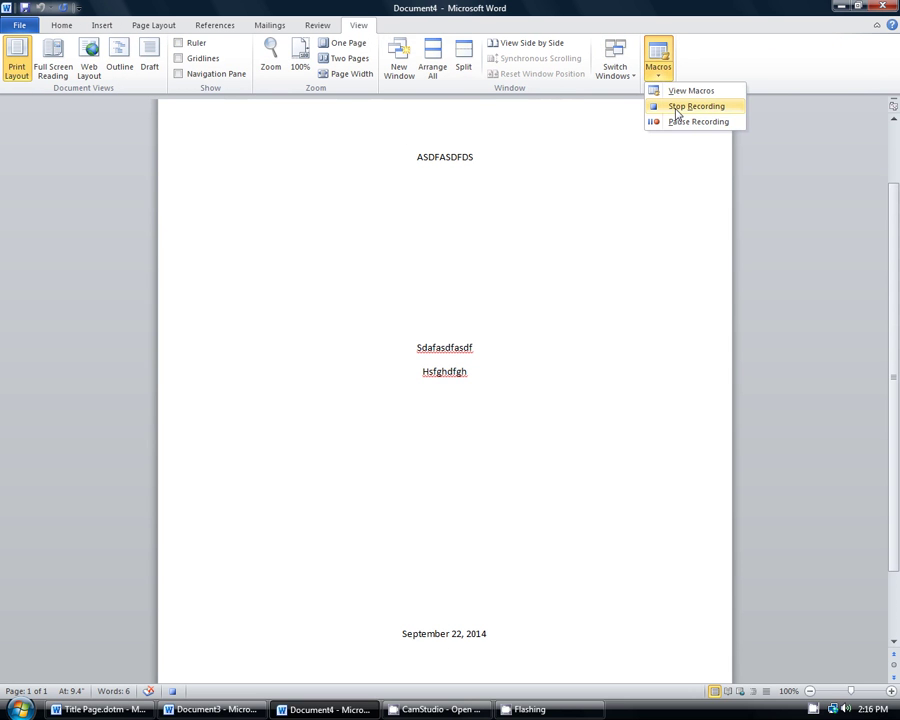
{"action": "left_click", "coordinate": [676, 110]}
{"action": "left_click_drag", "start_coordinate": [510, 644], "coordinate": [270, 140]}
{"action": "key", "text": "Delete"}
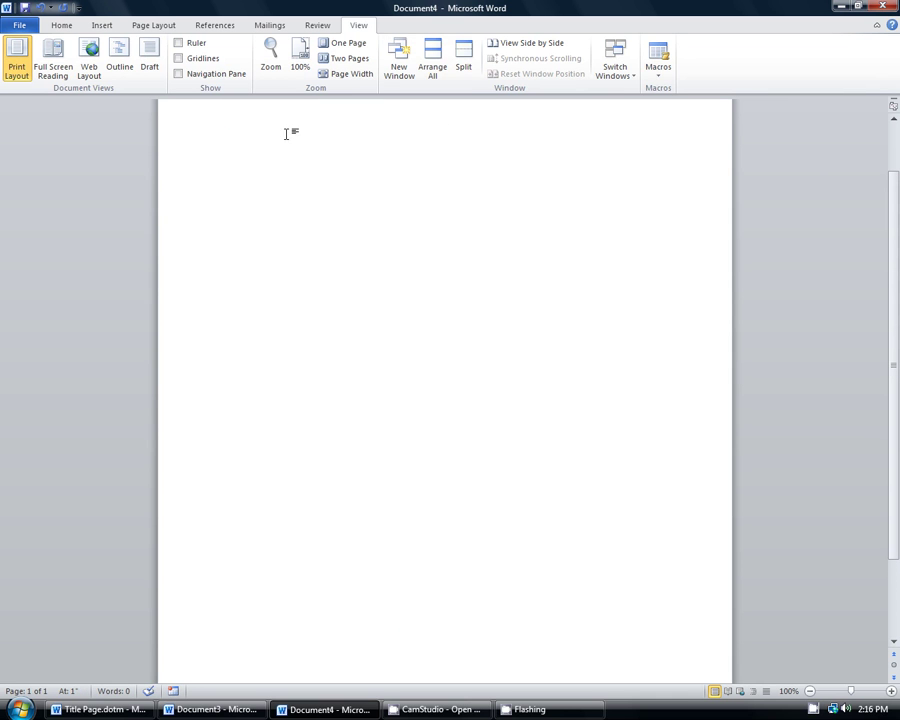
{"action": "scroll", "coordinate": [285, 133], "scroll_direction": "up", "scroll_amount": 2}
Run the autonew macro and answer its title, name and school prompts with A, B and C.
{"action": "left_click", "coordinate": [660, 72]}
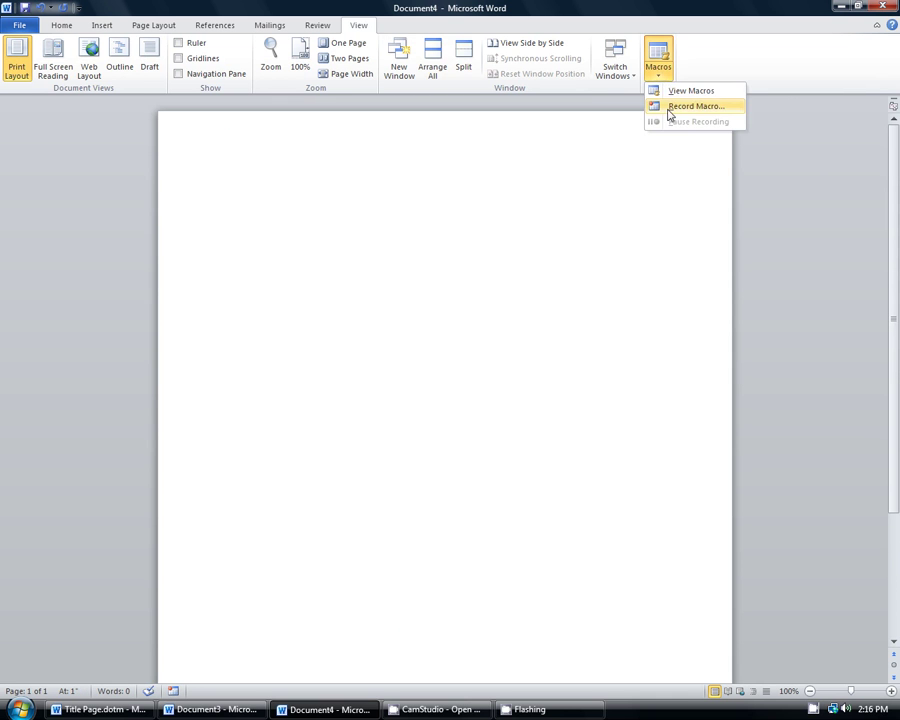
{"action": "left_click", "coordinate": [674, 92]}
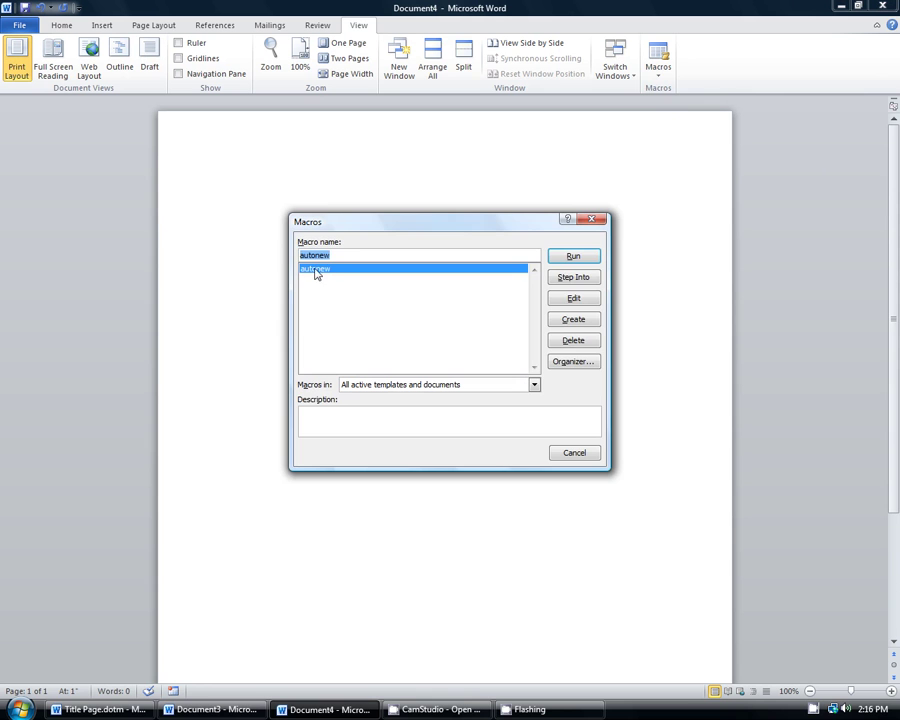
{"action": "left_click", "coordinate": [573, 256]}
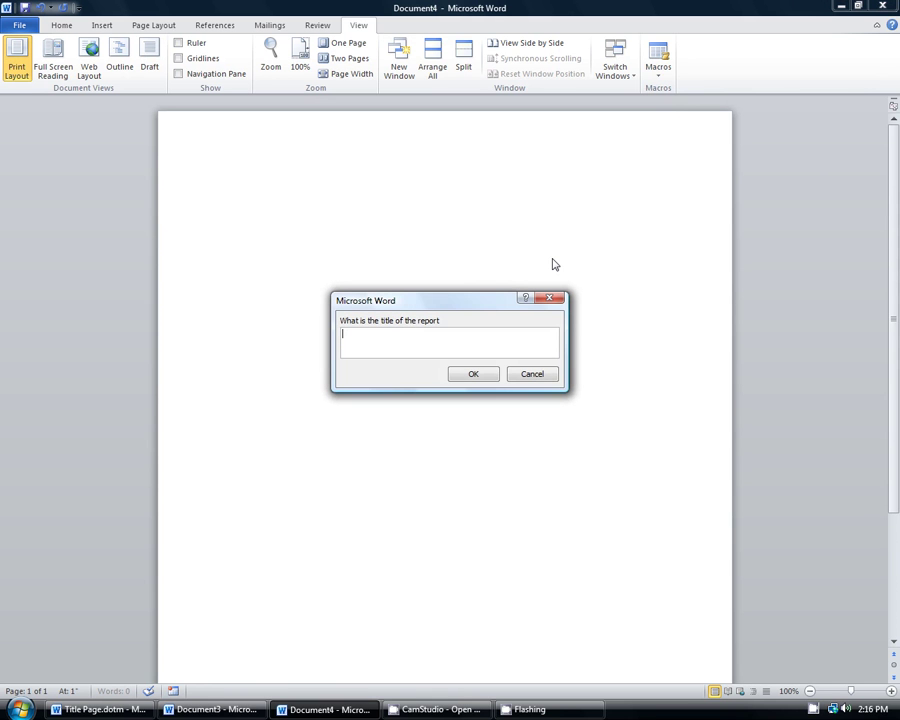
{"action": "left_click", "coordinate": [484, 378]}
{"action": "left_click", "coordinate": [476, 376]}
{"action": "type", "text": "C"}
{"action": "left_click", "coordinate": [476, 377]}
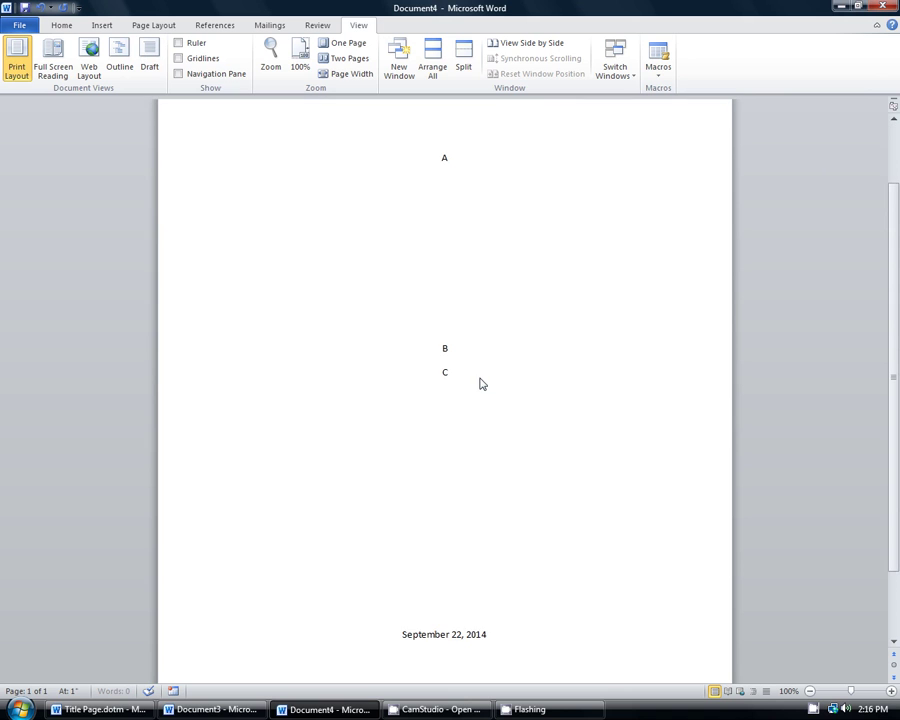
Check the title page produced by the macro and delete all of its content.
{"action": "scroll", "coordinate": [479, 369], "scroll_direction": "up", "scroll_amount": 2}
{"action": "scroll", "coordinate": [478, 369], "scroll_direction": "down", "scroll_amount": 4}
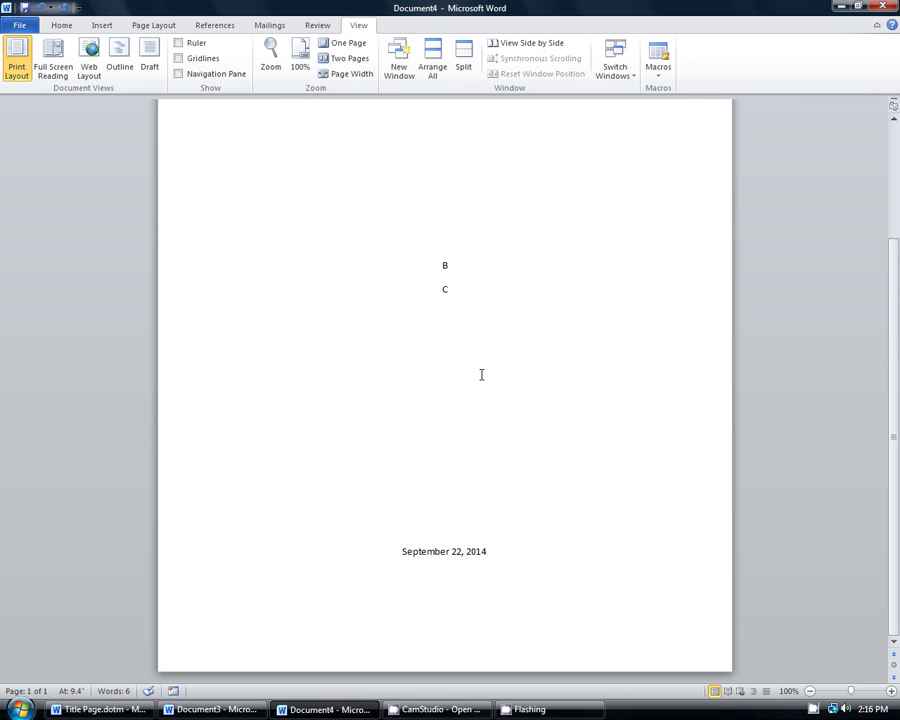
{"action": "scroll", "coordinate": [480, 375], "scroll_direction": "up", "scroll_amount": 3}
{"action": "scroll", "coordinate": [546, 529], "scroll_direction": "down", "scroll_amount": 3}
{"action": "left_click_drag", "start_coordinate": [546, 529], "coordinate": [293, 45]}
{"action": "left_click", "coordinate": [297, 50]}
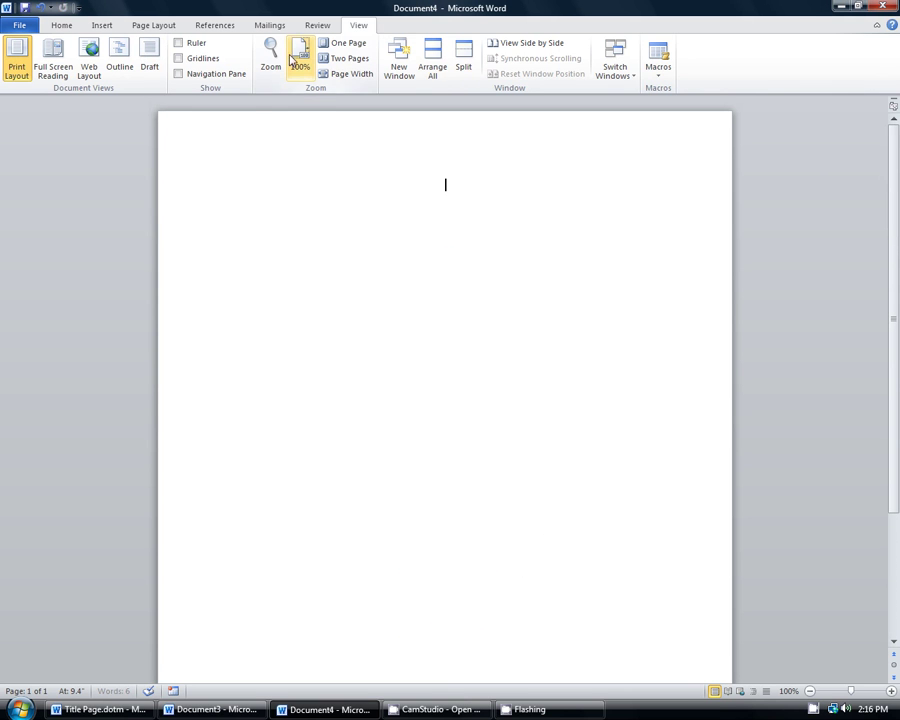
Save the blank document in the Templates folder as a Word Macro-Enabled Template (*.dotm) named "New Title Page".
{"action": "left_click", "coordinate": [19, 25]}
{"action": "left_click", "coordinate": [40, 68]}
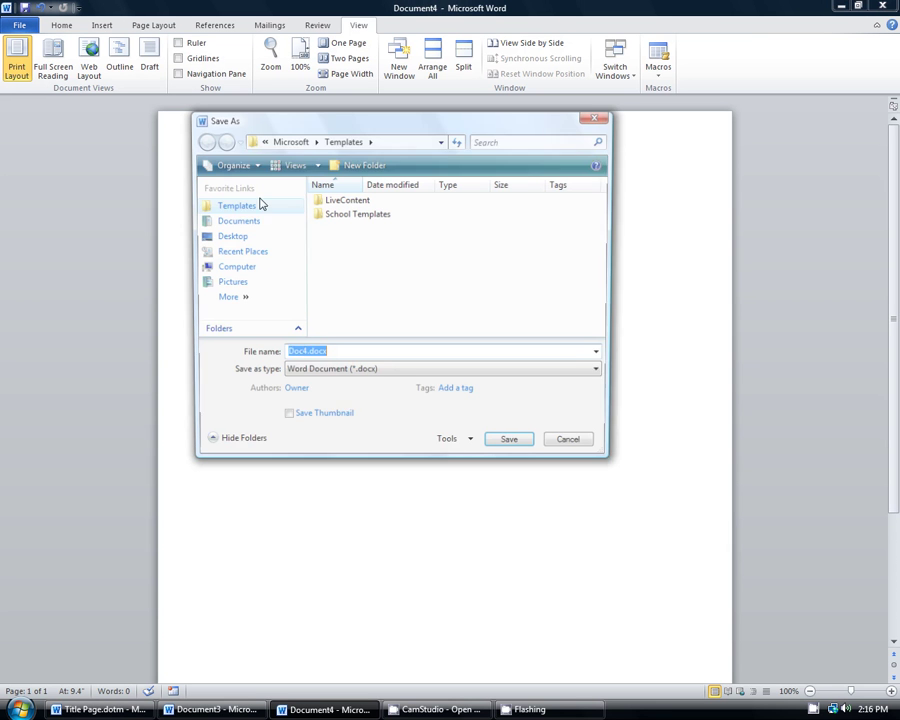
{"action": "left_click", "coordinate": [231, 206]}
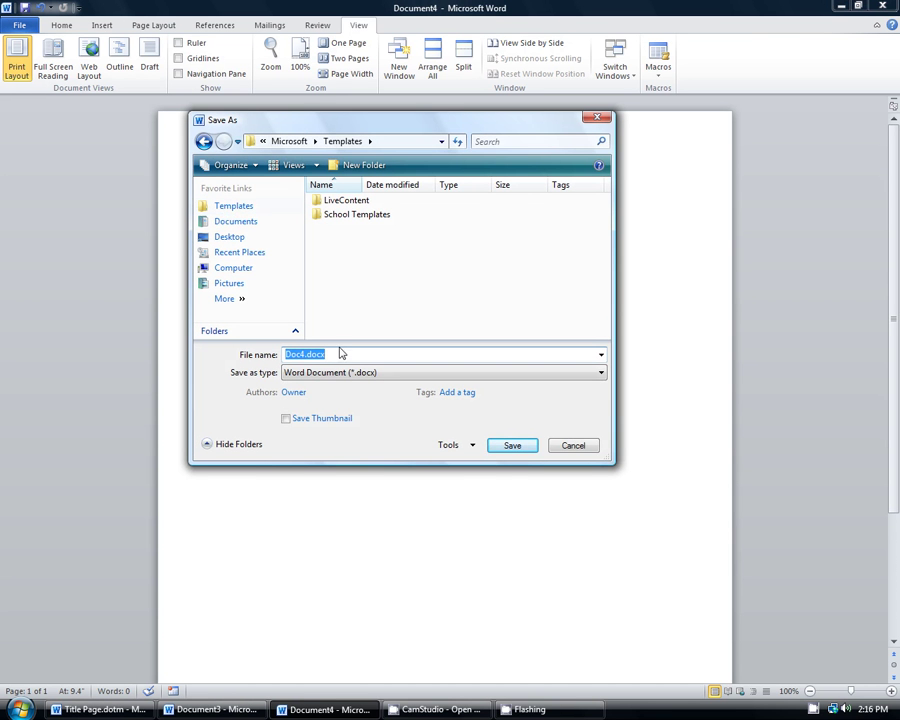
{"action": "left_click", "coordinate": [369, 376]}
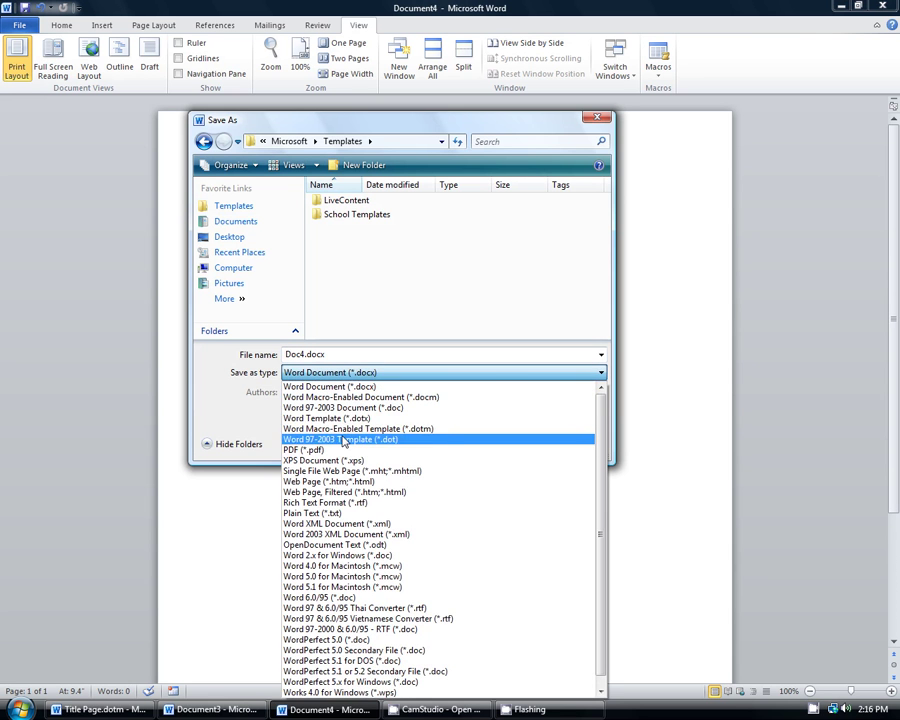
{"action": "left_click", "coordinate": [370, 429]}
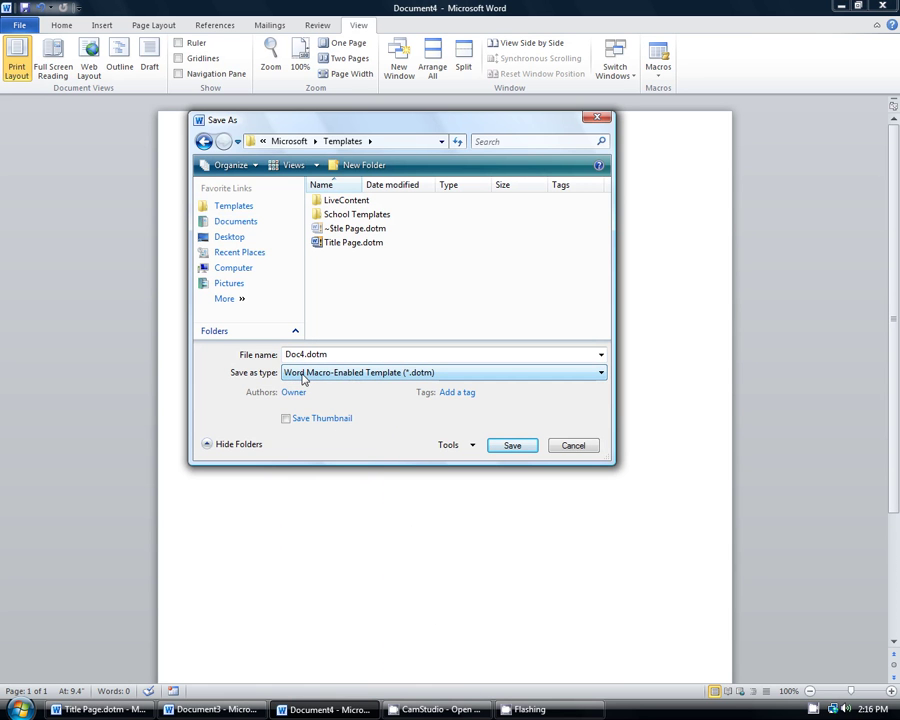
{"action": "double_click", "coordinate": [346, 355]}
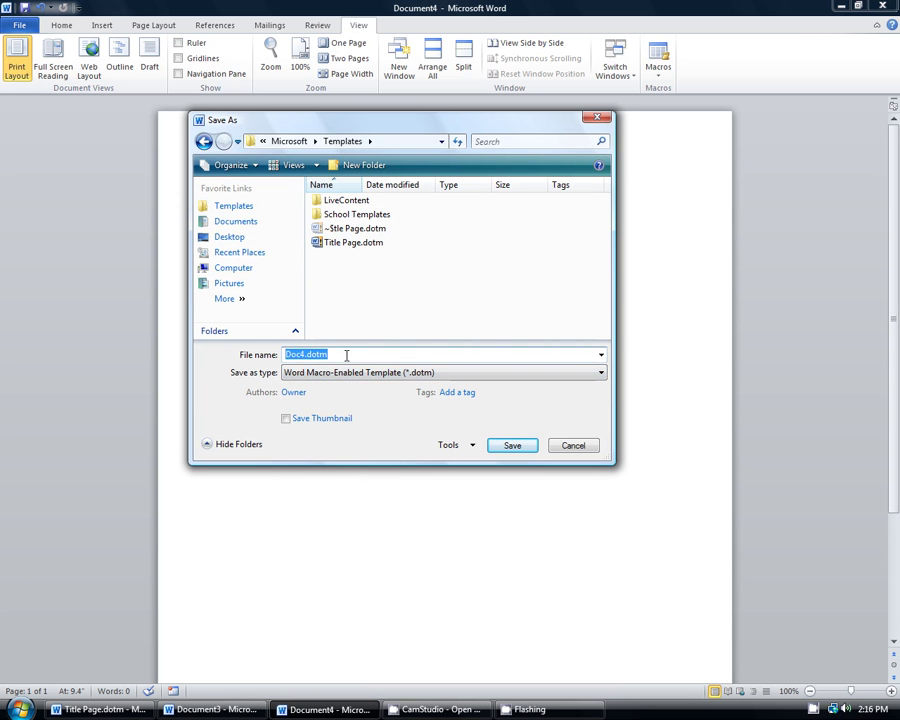
{"action": "type", "text": "New Title Page"}
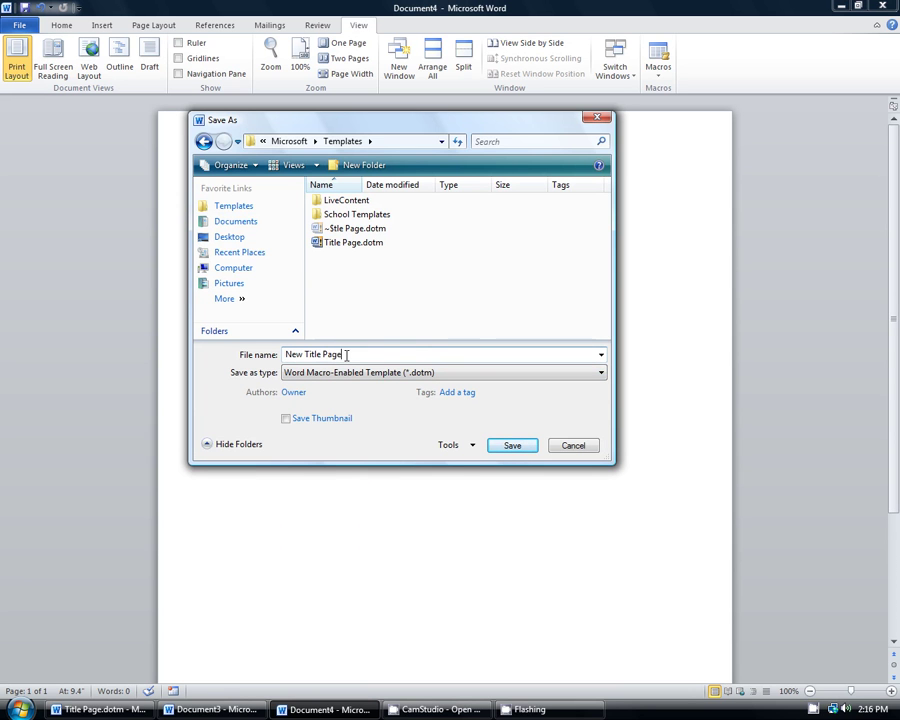
{"action": "left_click", "coordinate": [514, 446]}
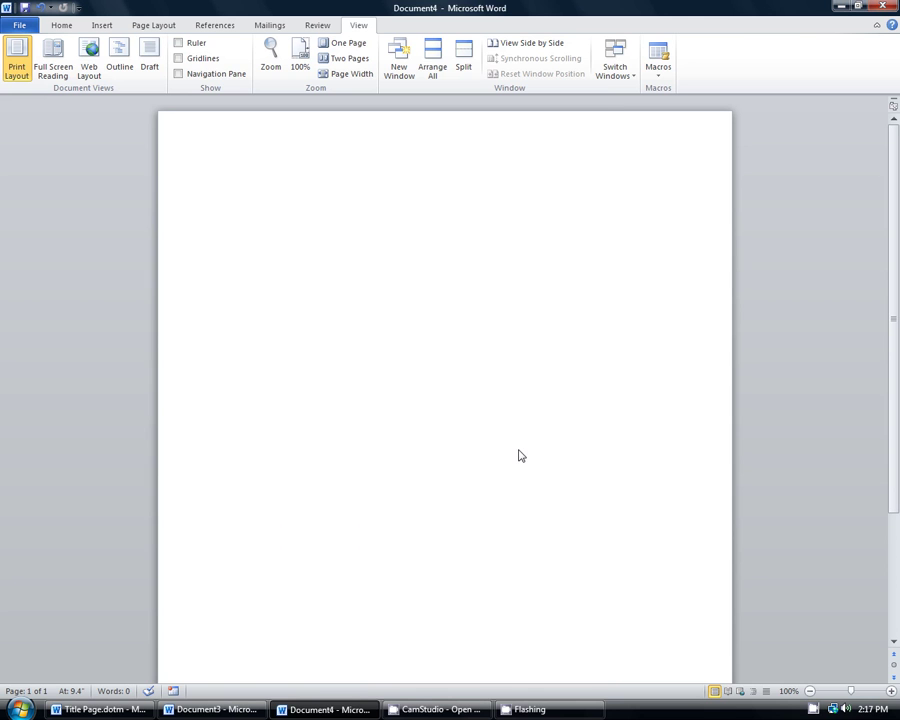
Create a "School reports" folder inside Templates and save a copy of New Title Page.dotm in it.
{"action": "left_click", "coordinate": [18, 27]}
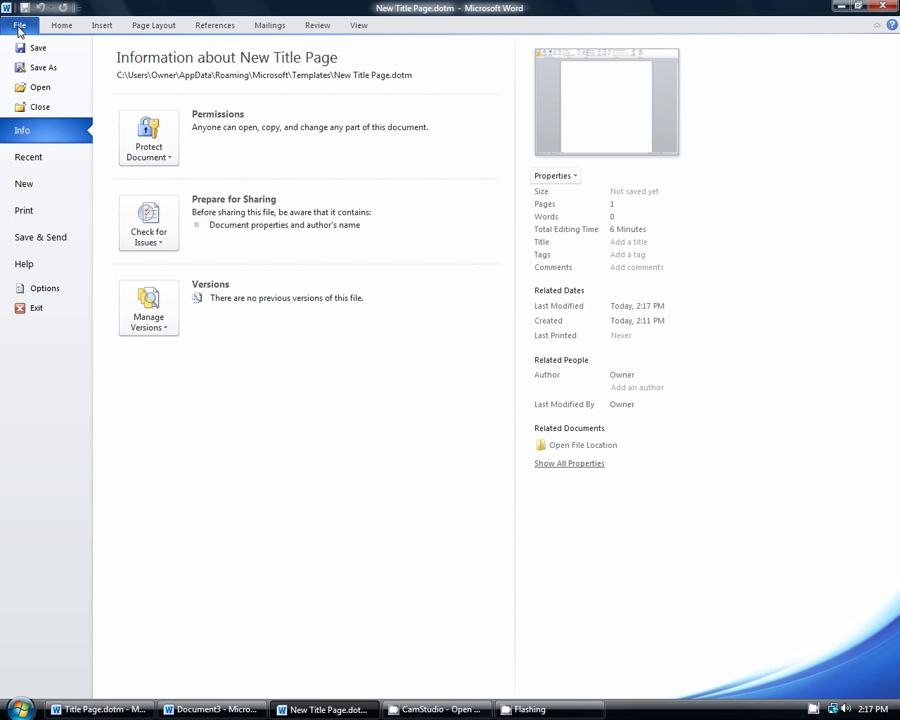
{"action": "left_click", "coordinate": [38, 70]}
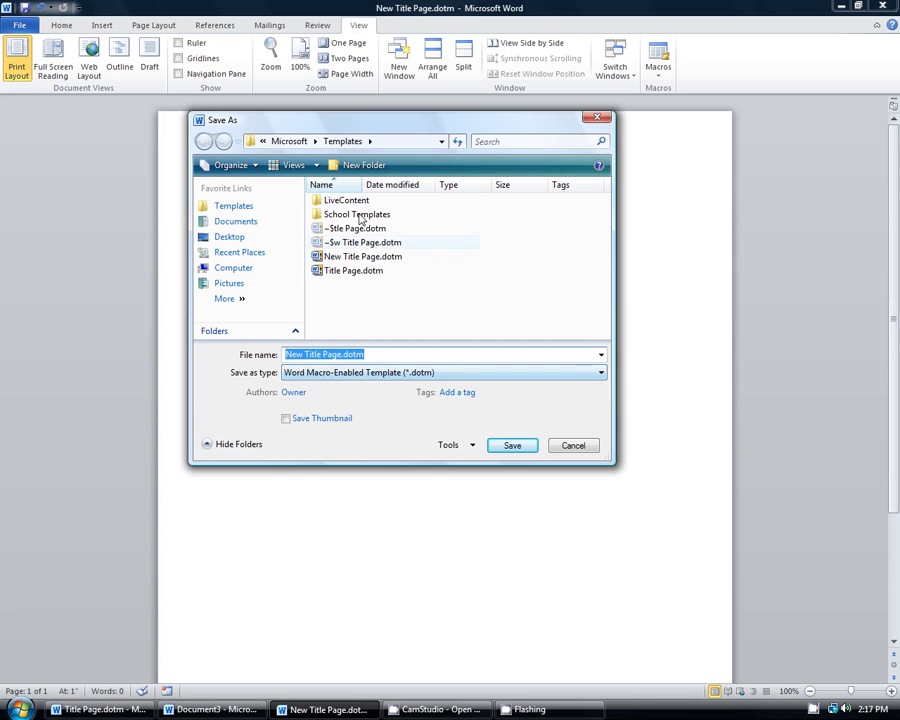
{"action": "left_click", "coordinate": [325, 213]}
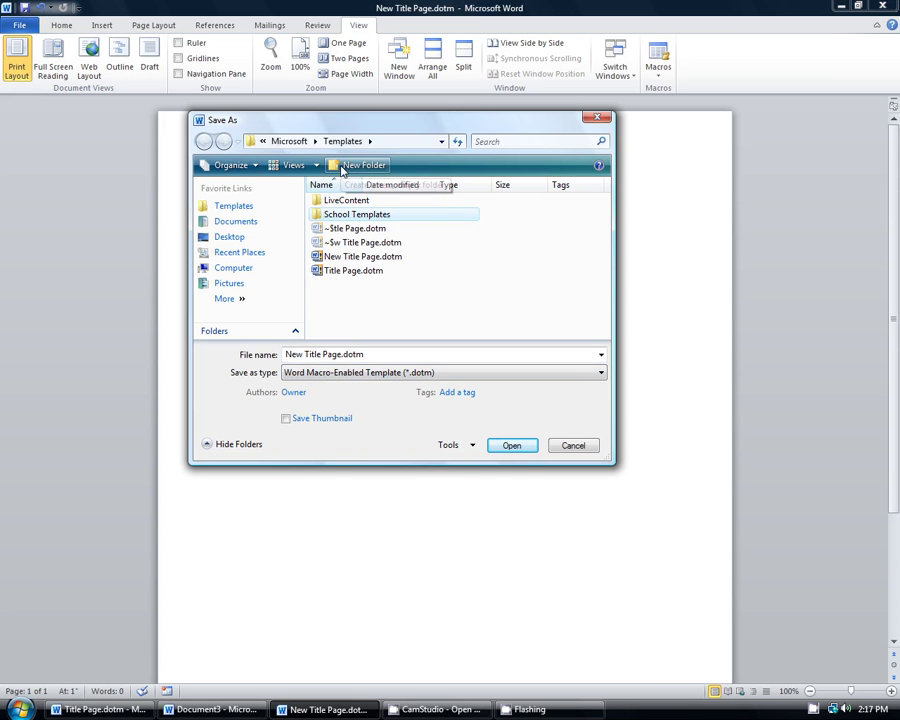
{"action": "left_click", "coordinate": [340, 168]}
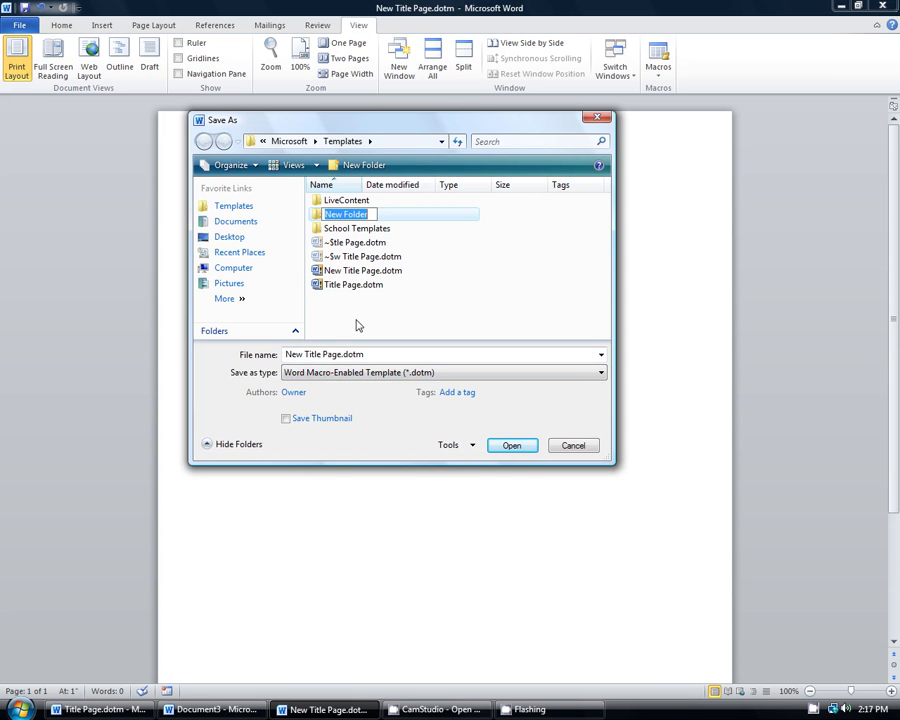
{"action": "type", "text": "School reports"}
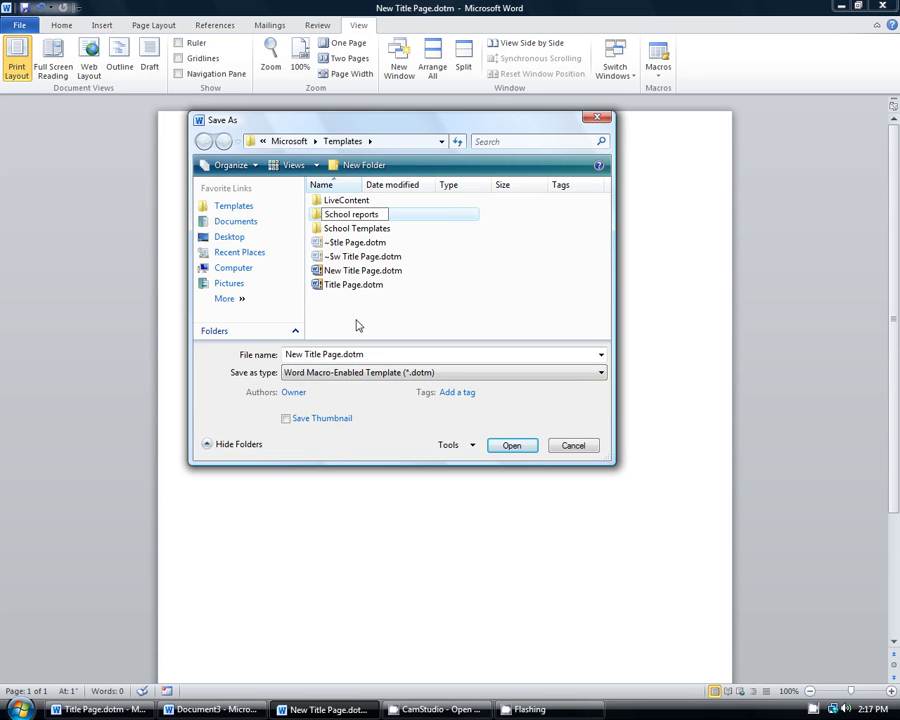
{"action": "key", "text": "Return"}
{"action": "key", "text": "Return"}
{"action": "triple_click", "coordinate": [373, 354]}
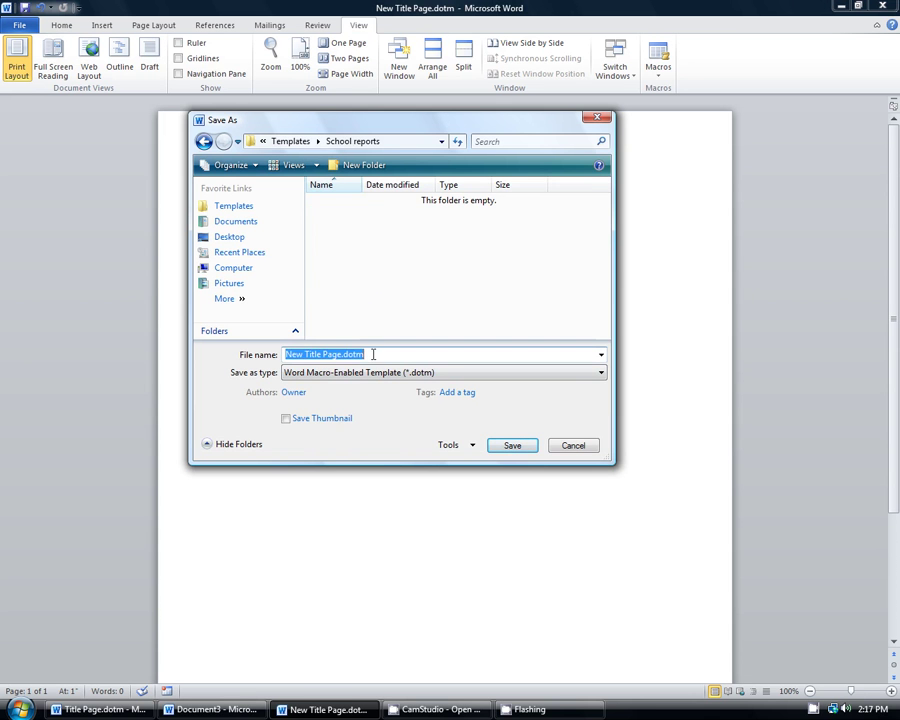
{"action": "left_click", "coordinate": [497, 445]}
Begin a new document from the user's own templates and compare the School reports and School Templates groups.
{"action": "left_click", "coordinate": [17, 25]}
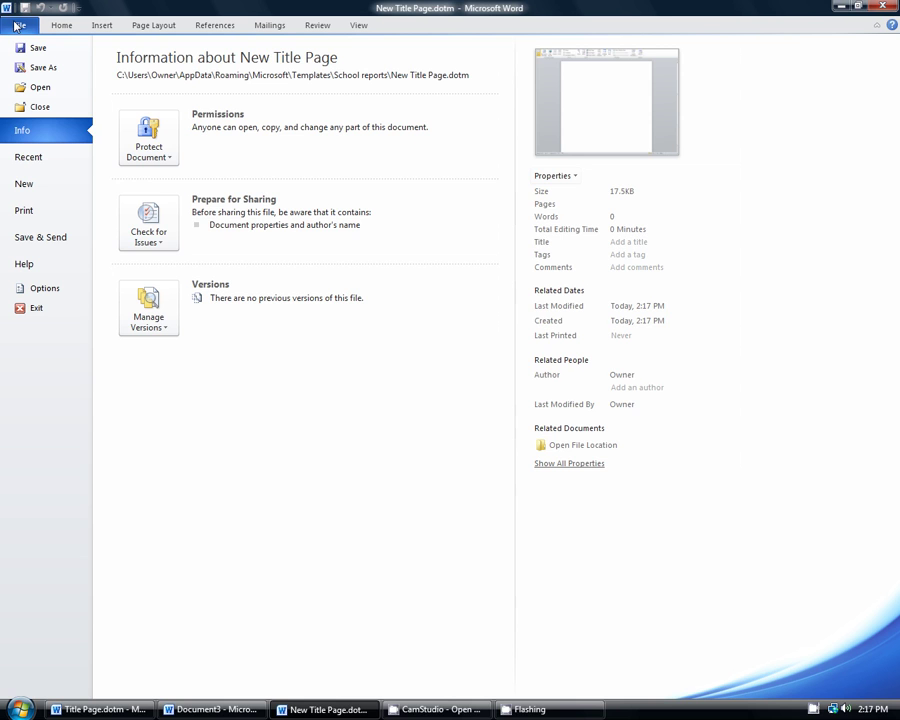
{"action": "left_click", "coordinate": [27, 188]}
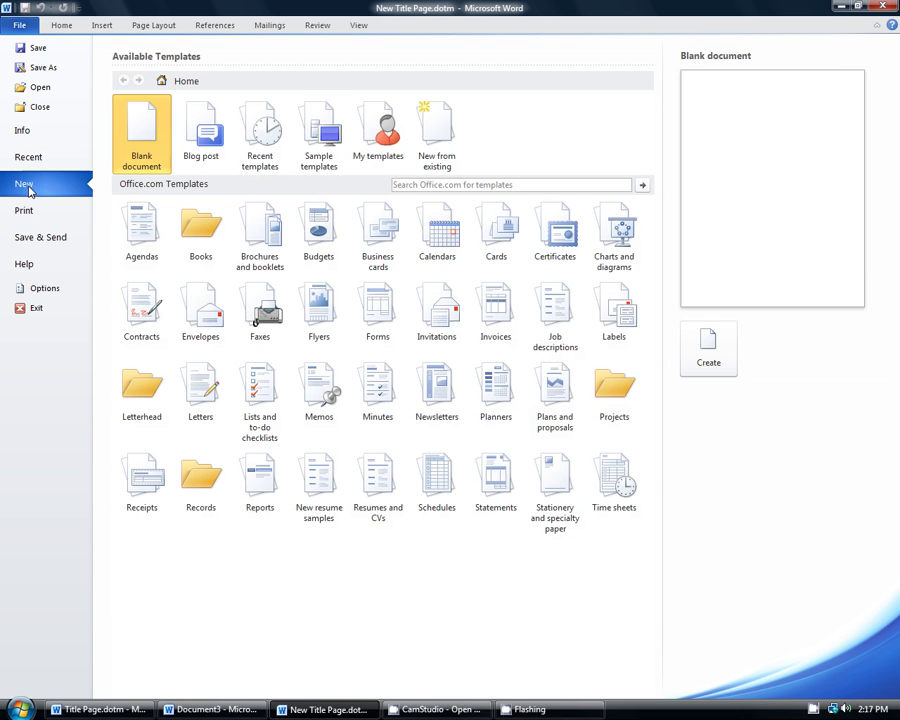
{"action": "left_click", "coordinate": [378, 135]}
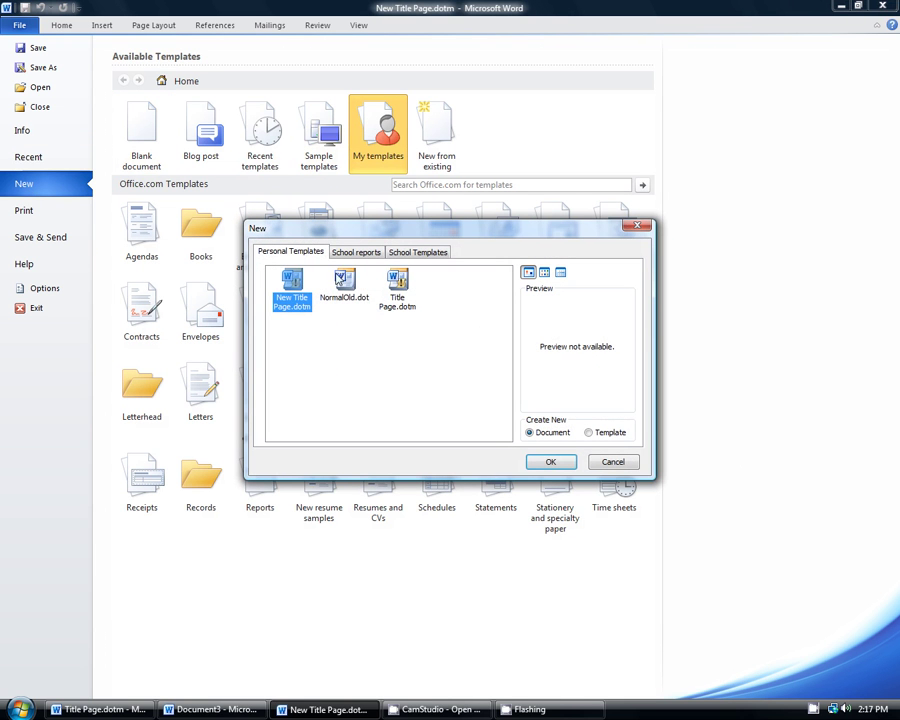
{"action": "left_click", "coordinate": [360, 256]}
{"action": "key", "text": "ctrl+Tab"}
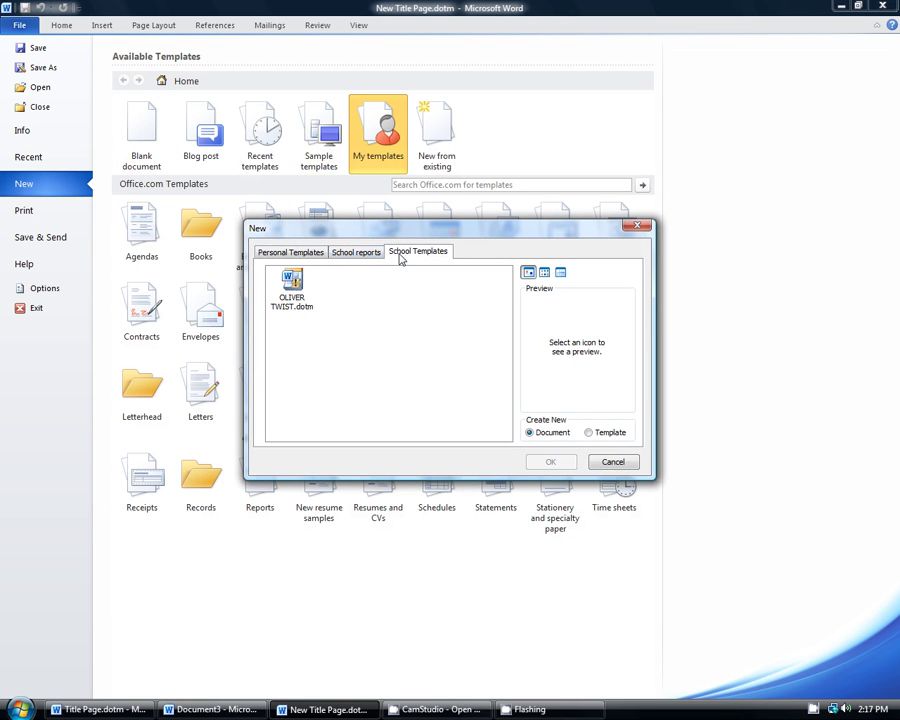
{"action": "left_click", "coordinate": [354, 253]}
{"action": "left_click", "coordinate": [396, 253]}
{"action": "left_click", "coordinate": [357, 253]}
{"action": "left_click", "coordinate": [405, 253]}
{"action": "left_click", "coordinate": [336, 253]}
{"action": "left_click", "coordinate": [418, 254]}
{"action": "left_click", "coordinate": [371, 253]}
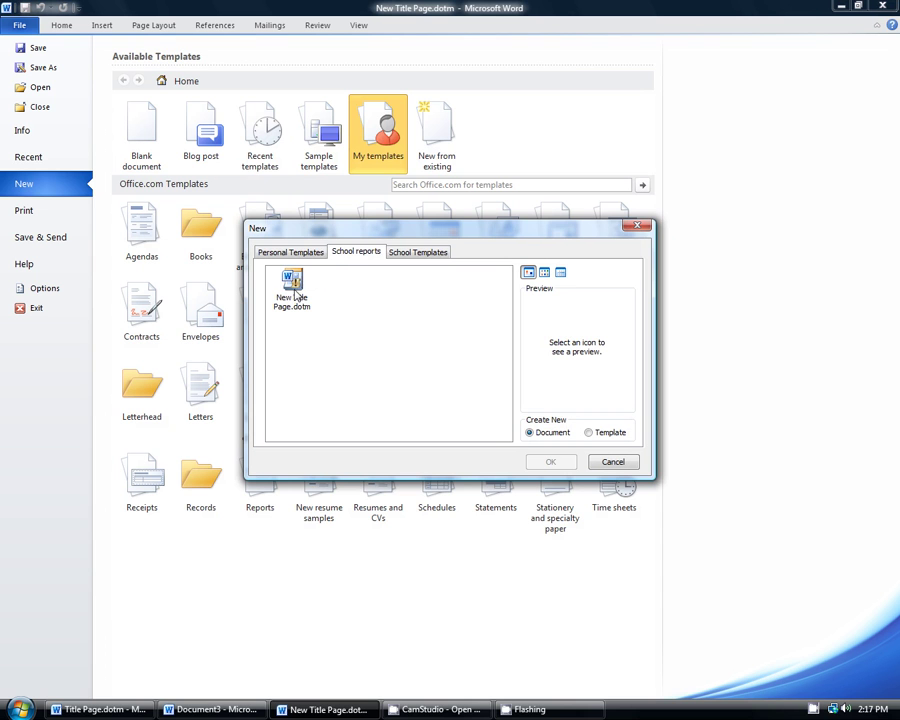
Create a document from New Title Page.dotm among the personal templates, answering the title, name and school prompts with A, B and C.
{"action": "left_click", "coordinate": [289, 253]}
{"action": "left_click", "coordinate": [293, 290]}
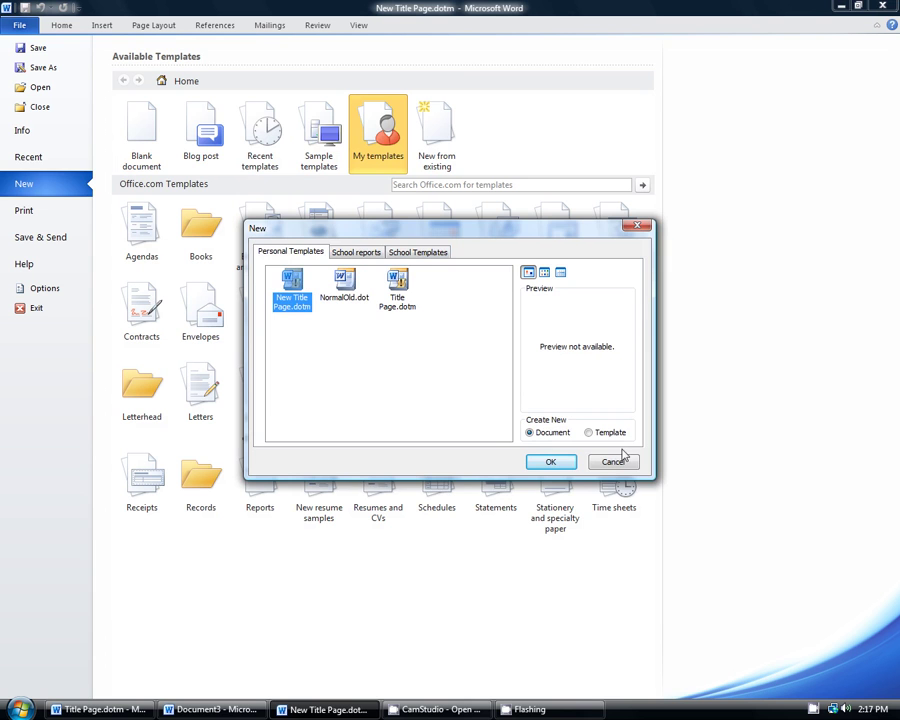
{"action": "left_click", "coordinate": [556, 463]}
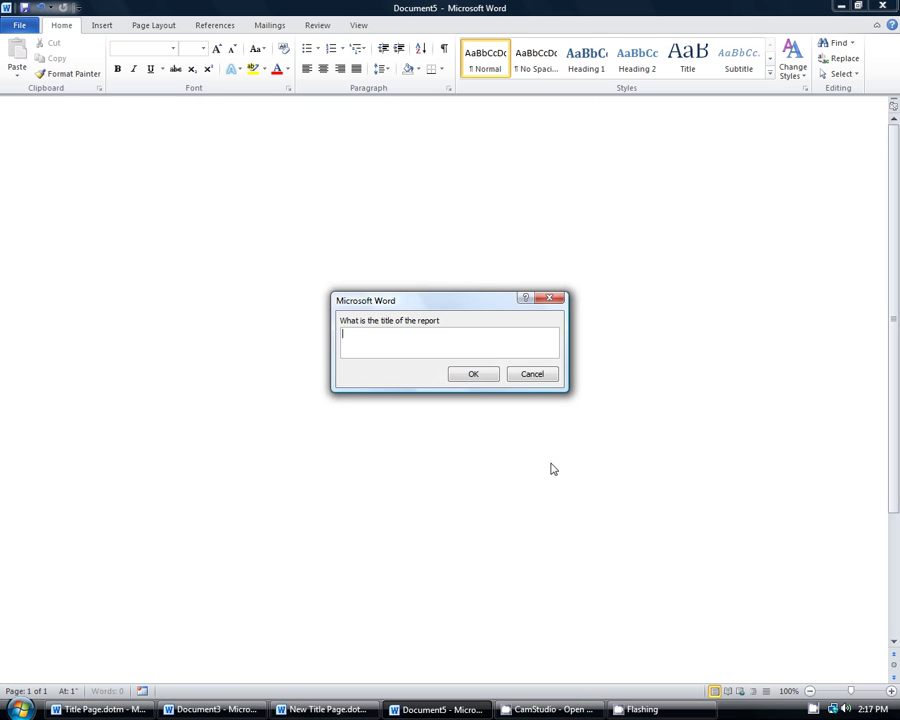
{"action": "left_click", "coordinate": [474, 374]}
{"action": "left_click", "coordinate": [469, 379]}
{"action": "left_click", "coordinate": [469, 379]}
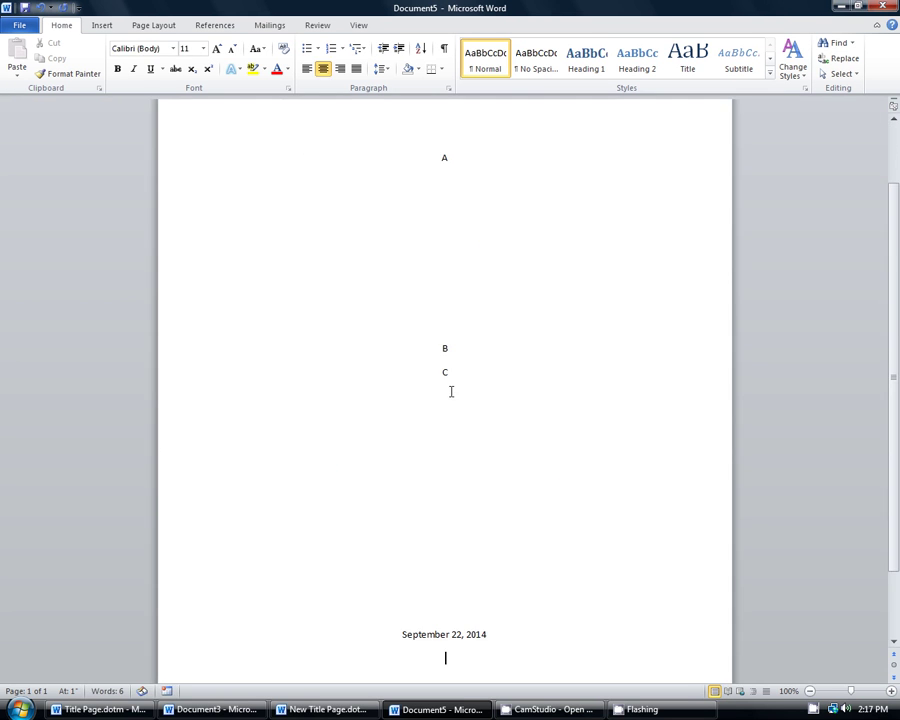
Examine the generated title page and the name and folder offered for saving it, without saving the document.
{"action": "scroll", "coordinate": [464, 458], "scroll_direction": "down", "scroll_amount": 2}
{"action": "scroll", "coordinate": [466, 460], "scroll_direction": "up", "scroll_amount": 4}
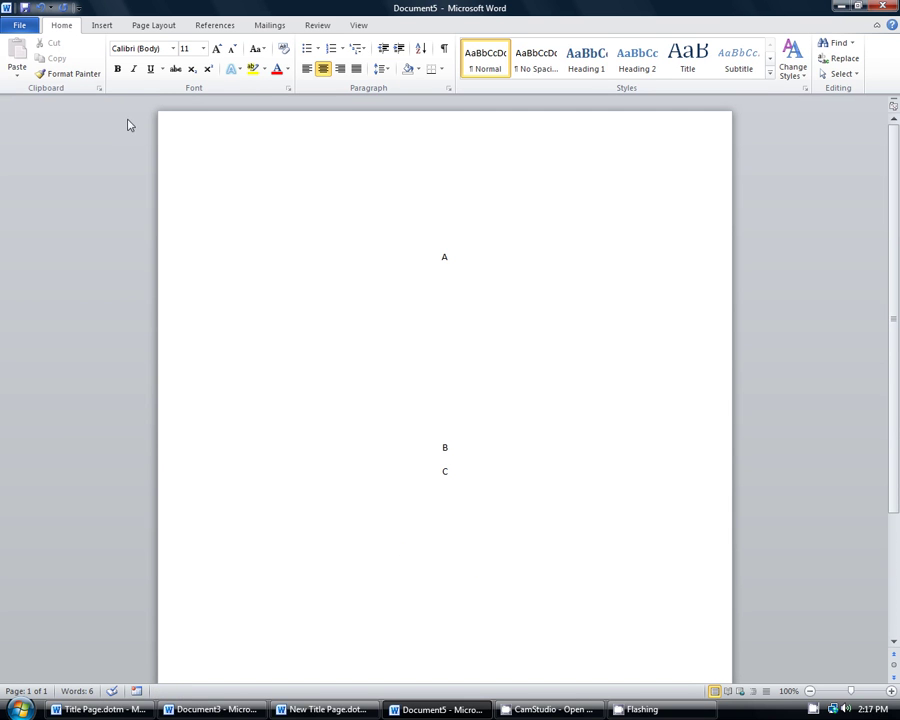
{"action": "left_click", "coordinate": [27, 9]}
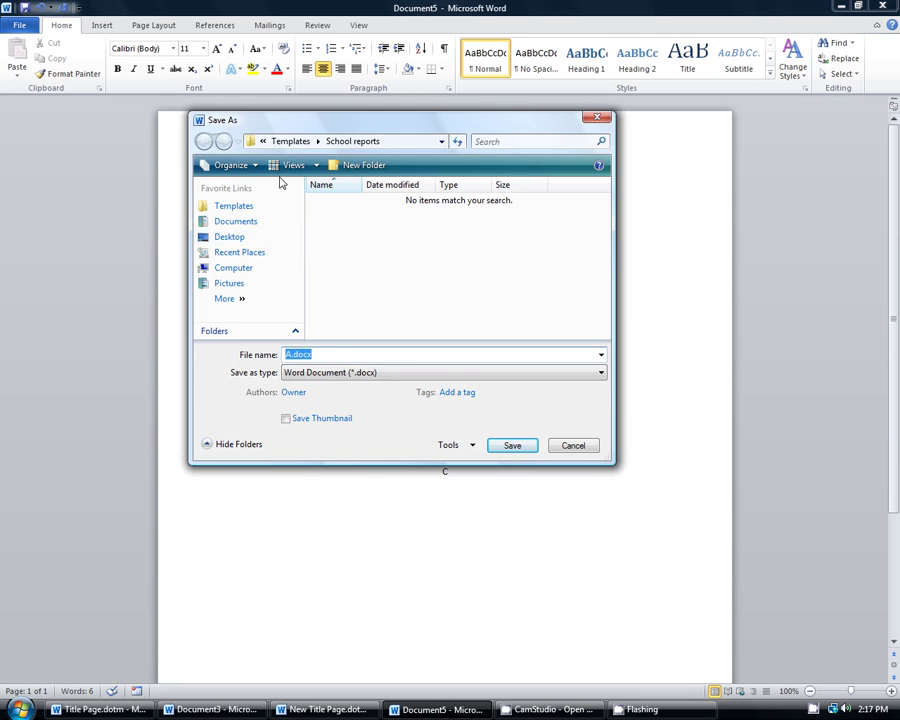
{"action": "left_click_drag", "start_coordinate": [297, 129], "coordinate": [370, 213]}
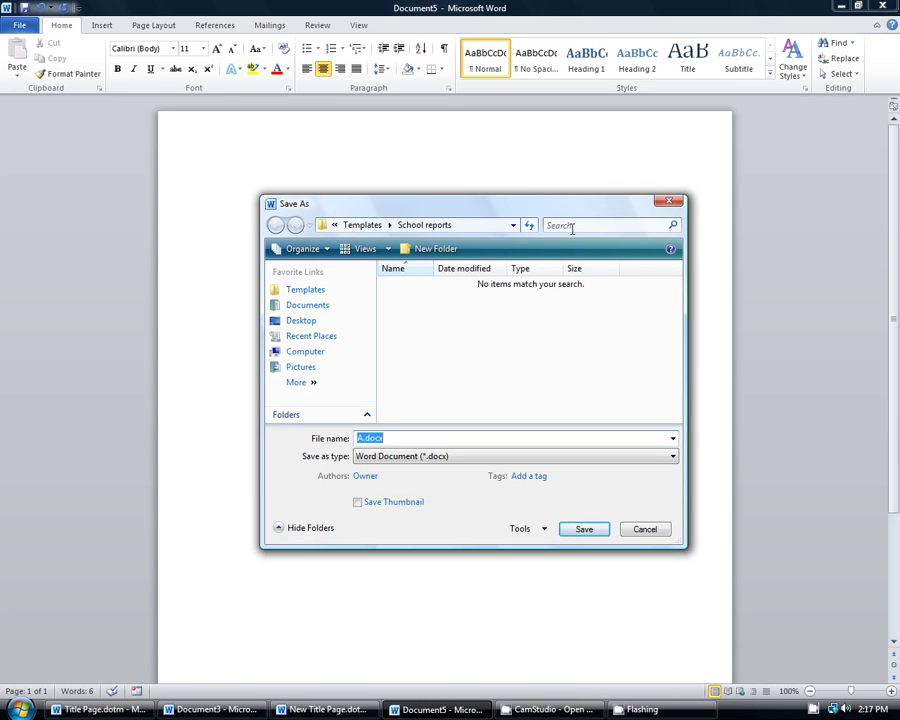
{"action": "left_click", "coordinate": [675, 201]}
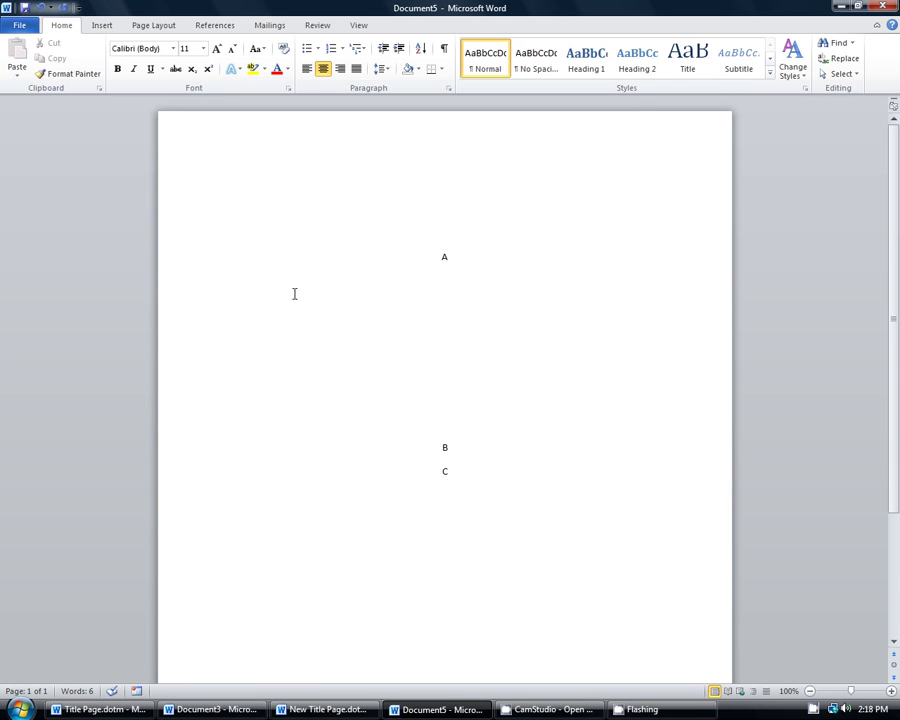
Switch to the memo table in Document3 and add a bookmark named "to" in the empty cell beside To.
{"action": "left_click", "coordinate": [189, 710]}
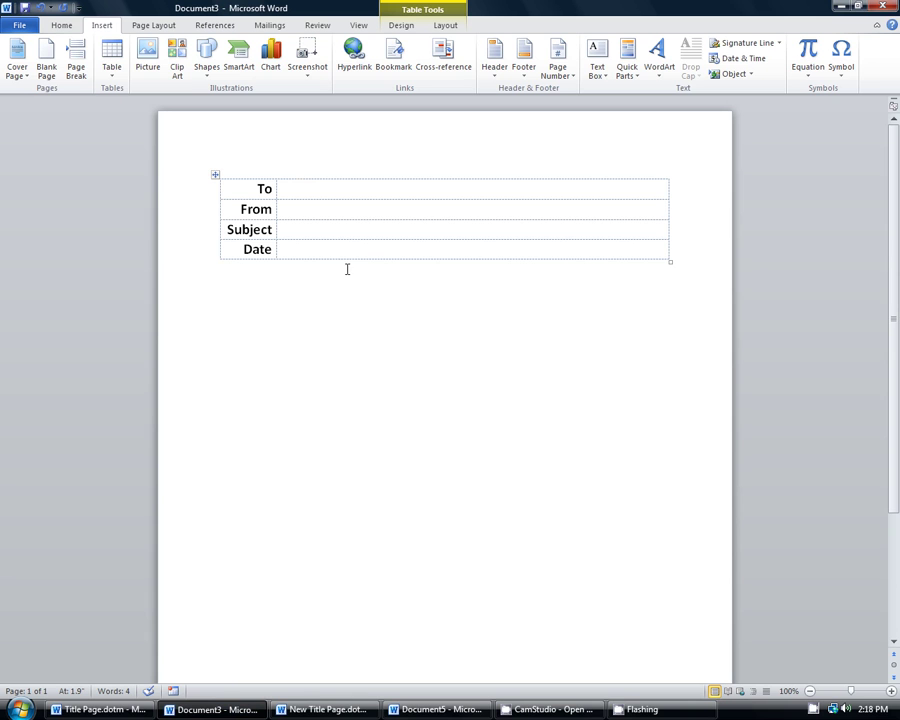
{"action": "left_click", "coordinate": [303, 190]}
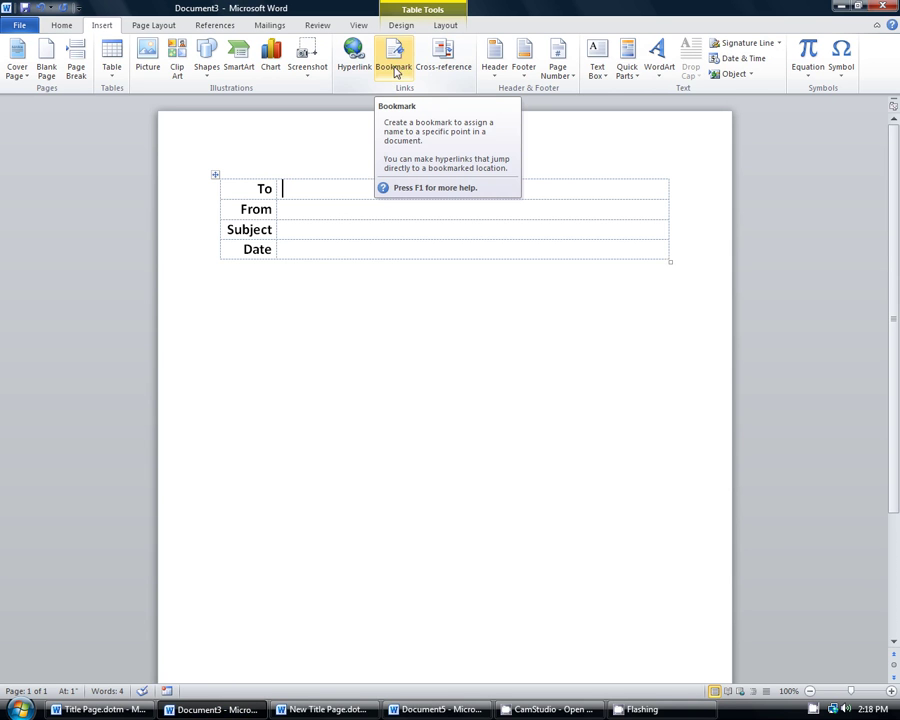
{"action": "left_click", "coordinate": [395, 72]}
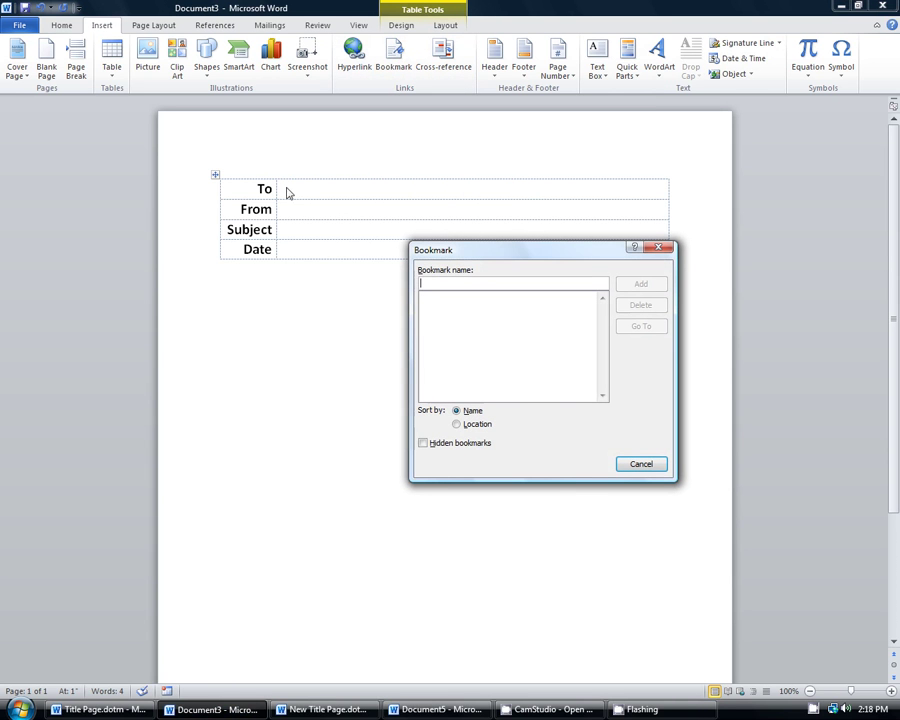
{"action": "type", "text": "to"}
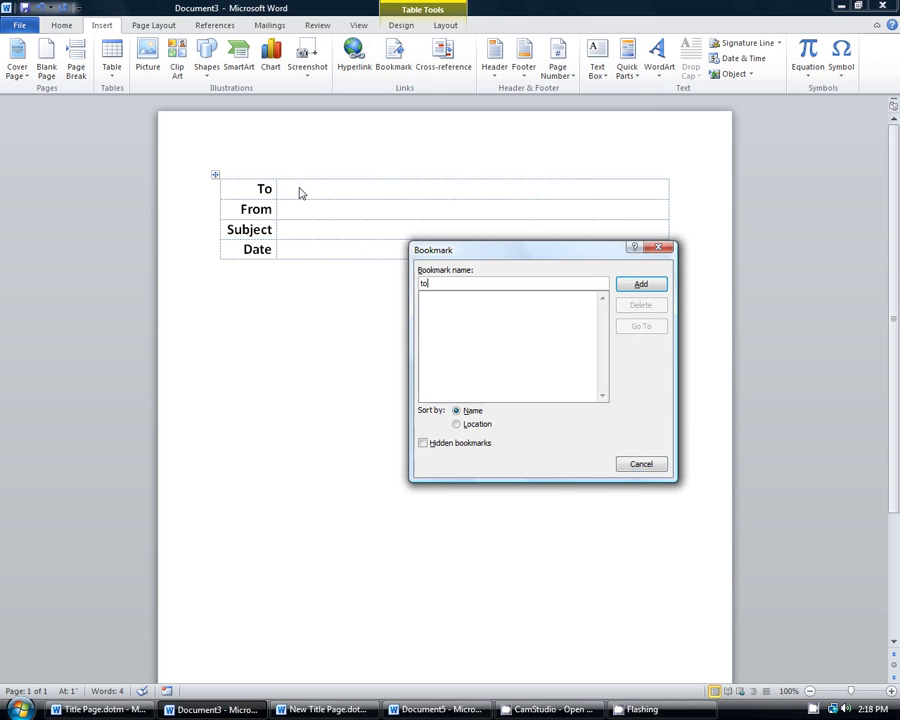
{"action": "left_click", "coordinate": [641, 286]}
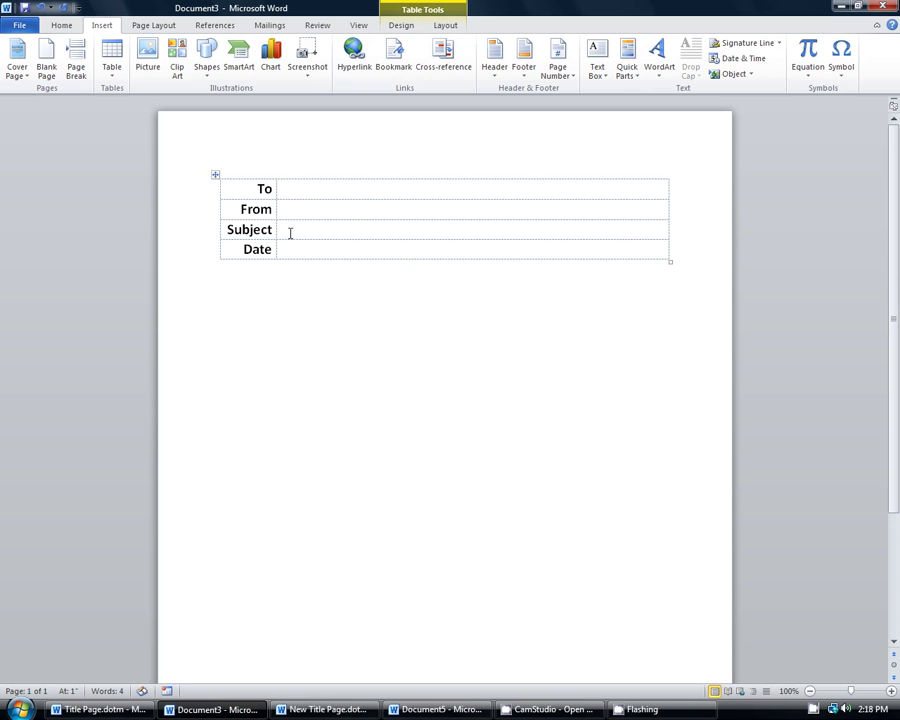
Add bookmarks named "from", "subject" and "date" in the empty cells beside the matching labels of the memo table.
{"action": "left_click", "coordinate": [395, 55]}
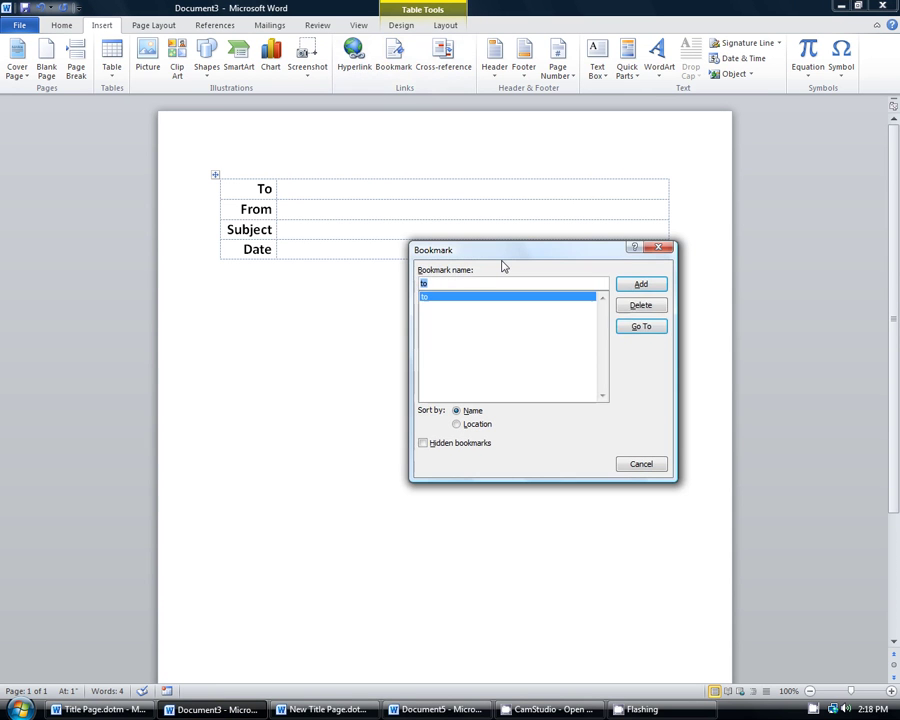
{"action": "type", "text": "from"}
{"action": "left_click", "coordinate": [641, 284]}
{"action": "left_click", "coordinate": [288, 226]}
{"action": "left_click", "coordinate": [395, 55]}
{"action": "type", "text": "subject"}
{"action": "left_click", "coordinate": [638, 282]}
{"action": "left_click", "coordinate": [315, 251]}
{"action": "left_click", "coordinate": [393, 55]}
{"action": "type", "text": "date"}
{"action": "left_click", "coordinate": [645, 287]}
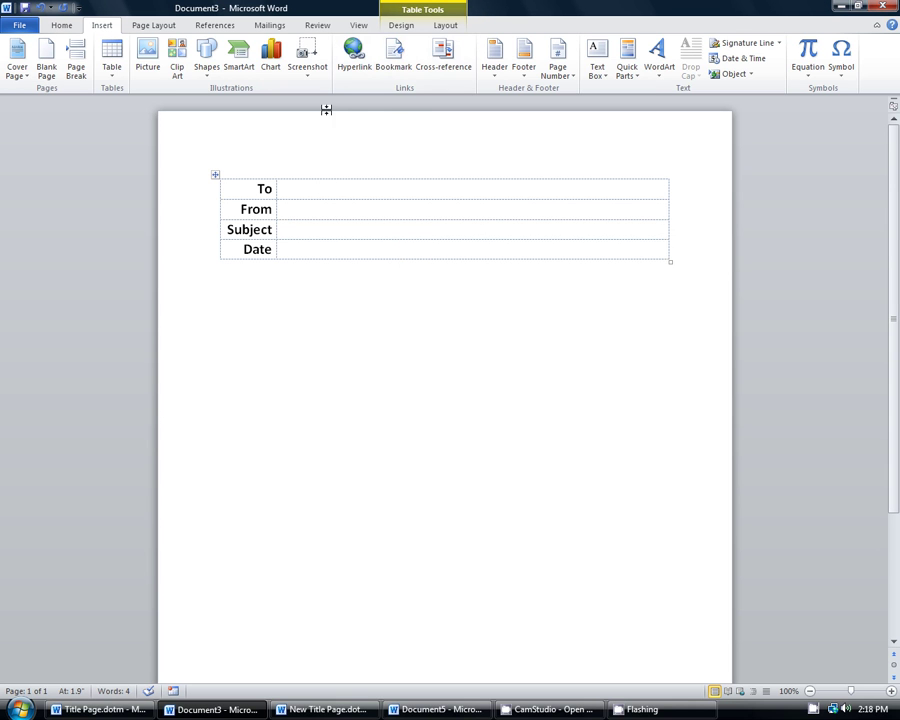
Start recording a macro named "autonew" stored in Document3 (document).
{"action": "left_click", "coordinate": [358, 25]}
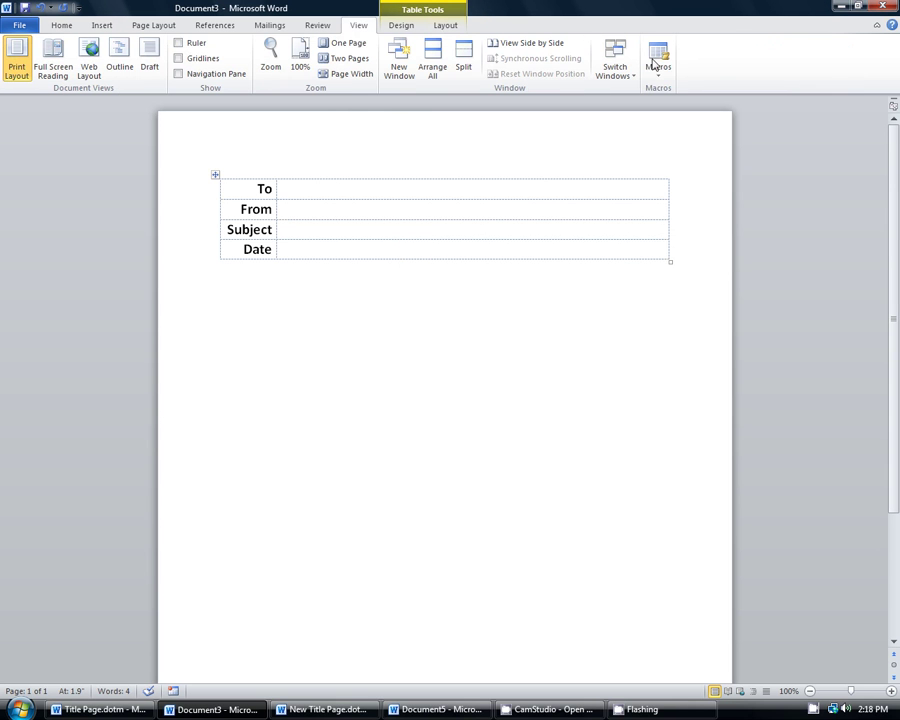
{"action": "left_click", "coordinate": [658, 55]}
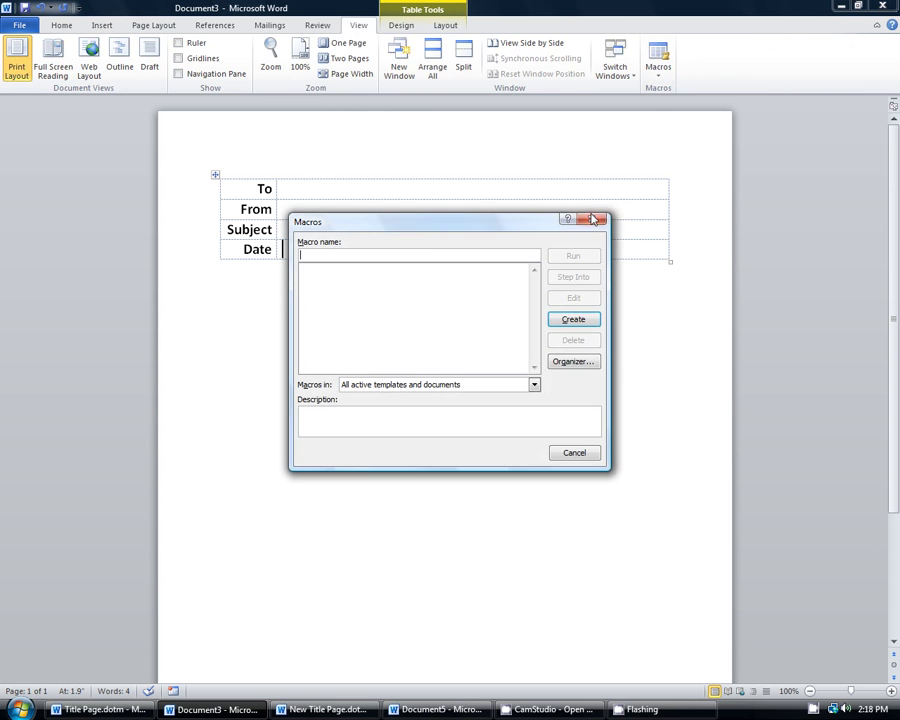
{"action": "left_click", "coordinate": [660, 75]}
{"action": "left_click", "coordinate": [592, 221]}
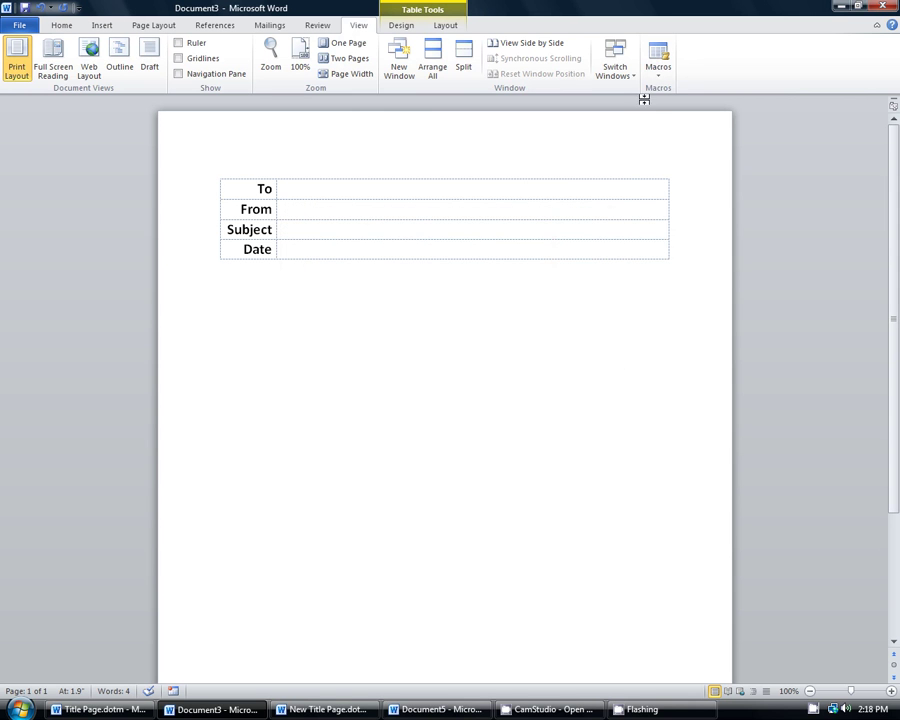
{"action": "left_click", "coordinate": [658, 70]}
{"action": "left_click", "coordinate": [665, 105]}
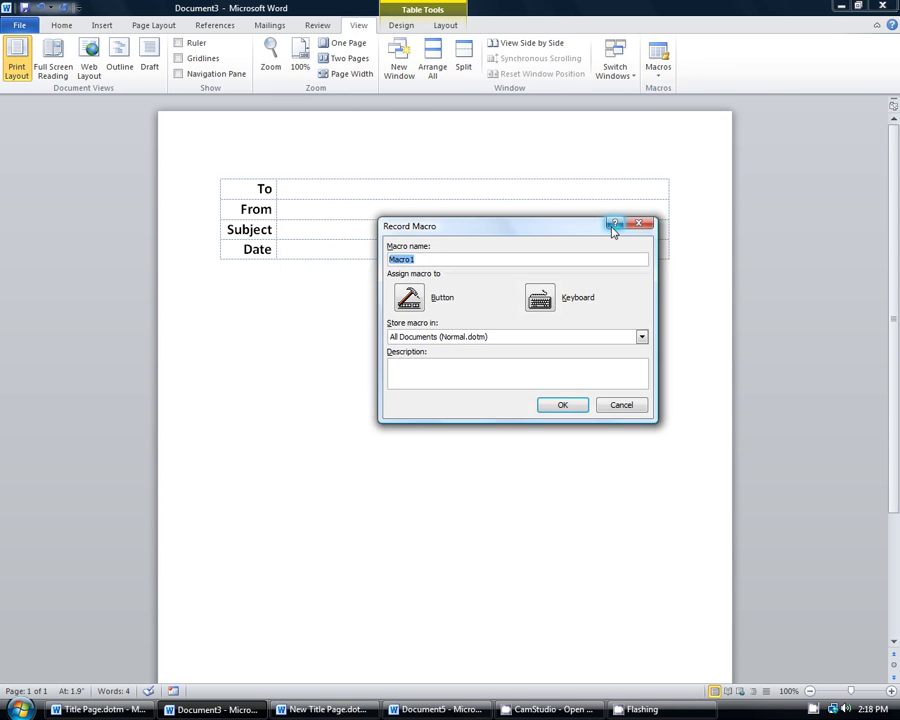
{"action": "type", "text": "autonew"}
{"action": "left_click", "coordinate": [641, 337]}
{"action": "left_click", "coordinate": [418, 363]}
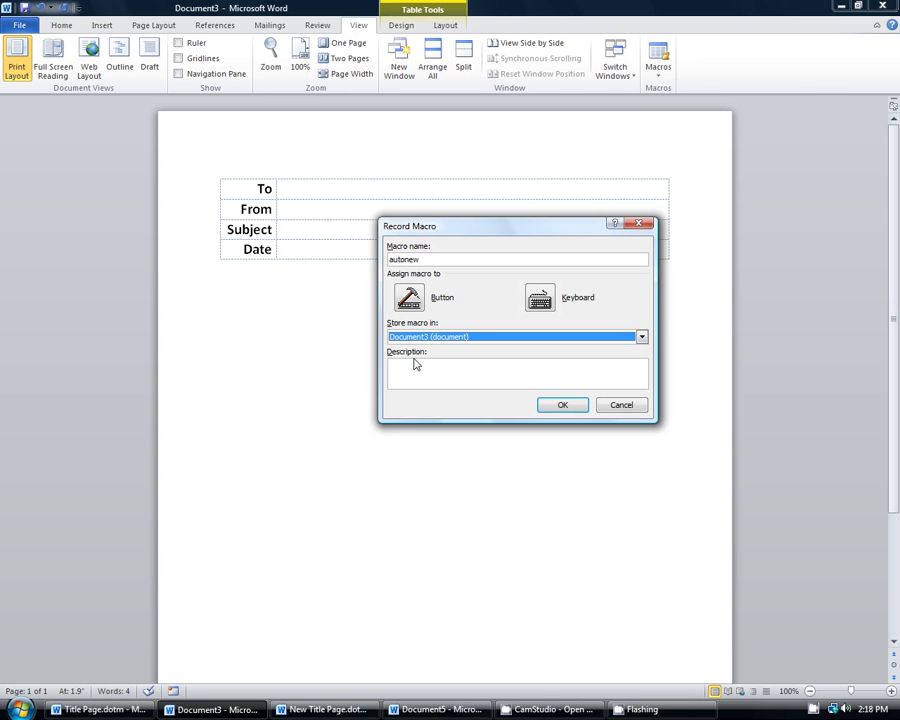
{"action": "left_click", "coordinate": [543, 406]}
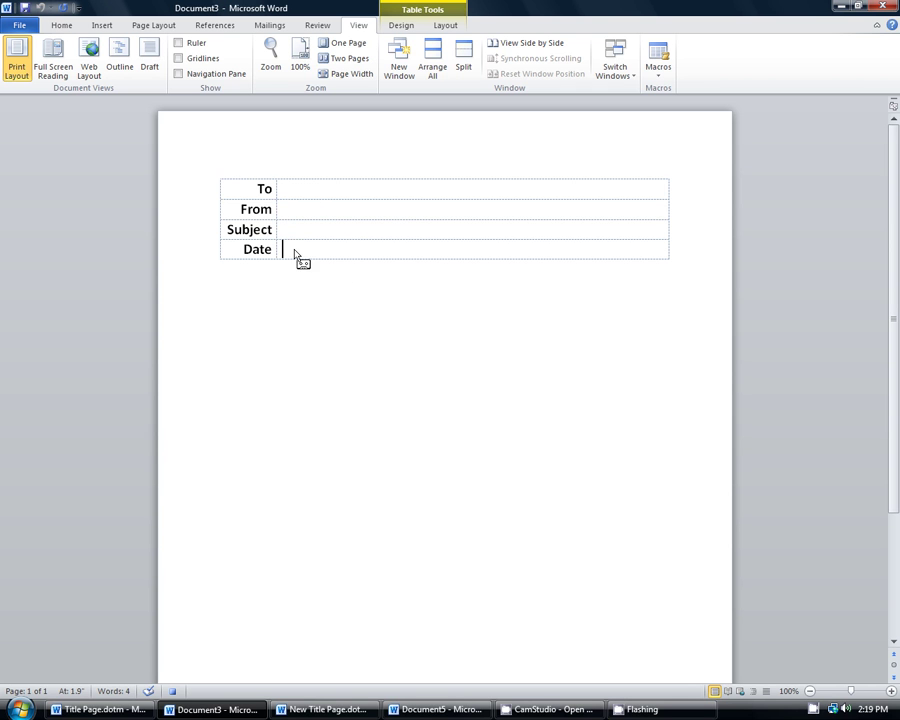
Use Go To with the Bookmark type to jump to the "to" bookmark.
{"action": "key", "text": "ctrl+g"}
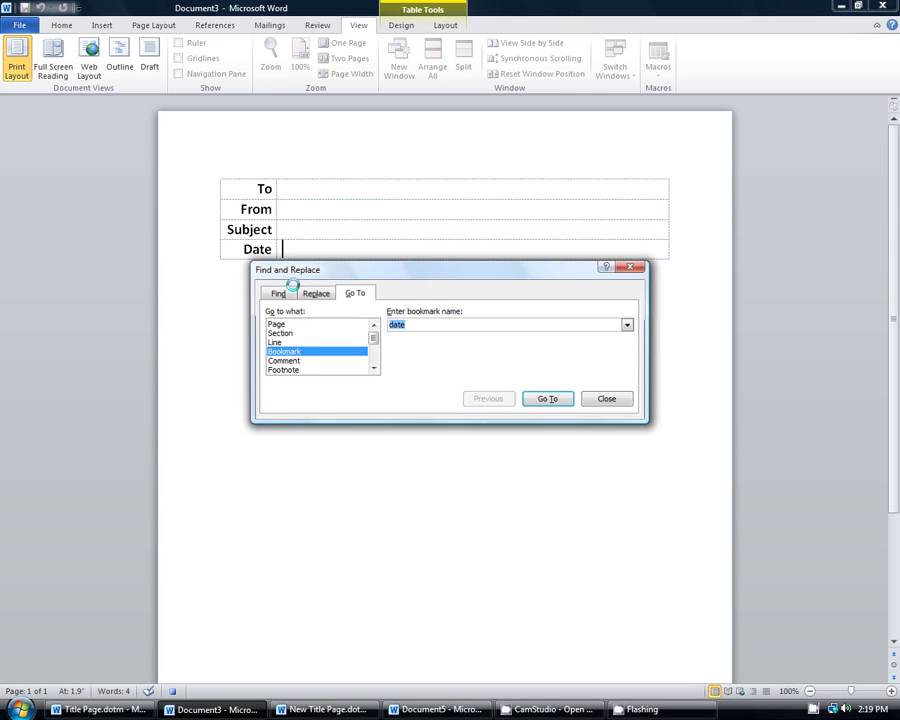
{"action": "left_click", "coordinate": [284, 325]}
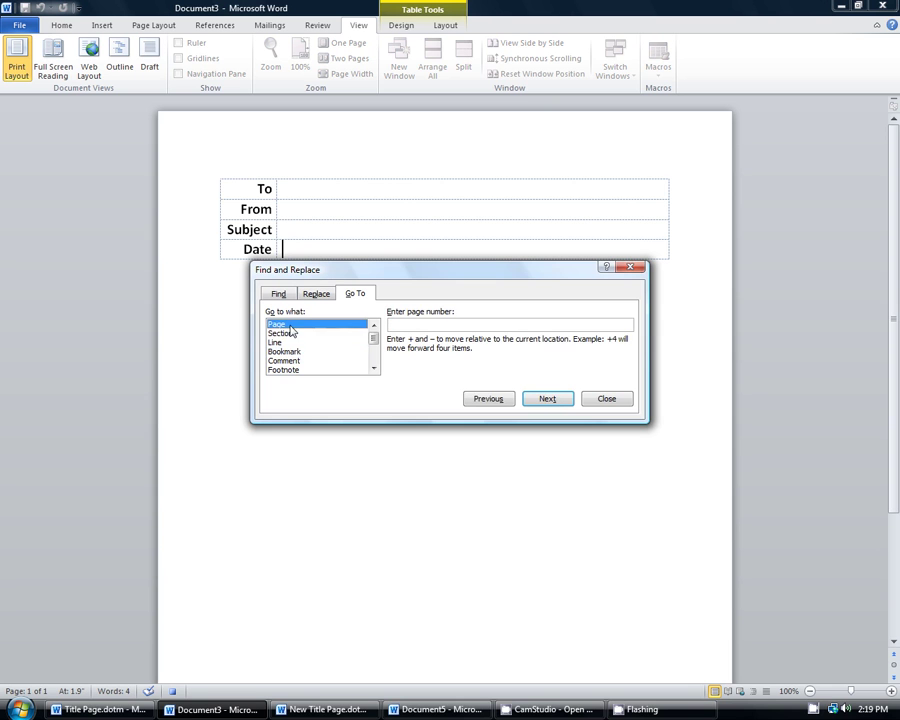
{"action": "left_click", "coordinate": [288, 352]}
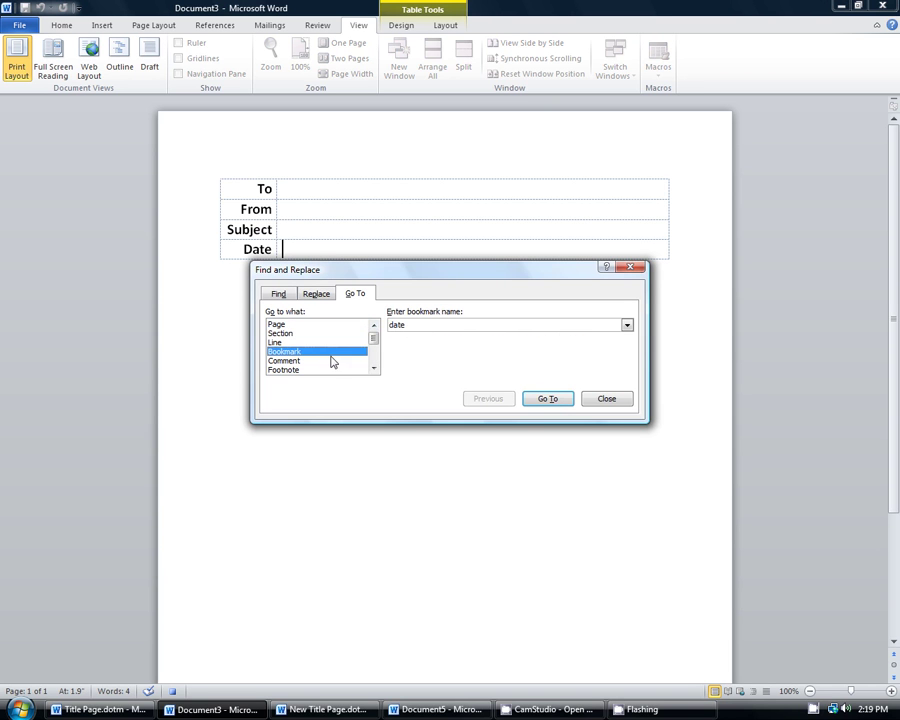
{"action": "left_click", "coordinate": [626, 325]}
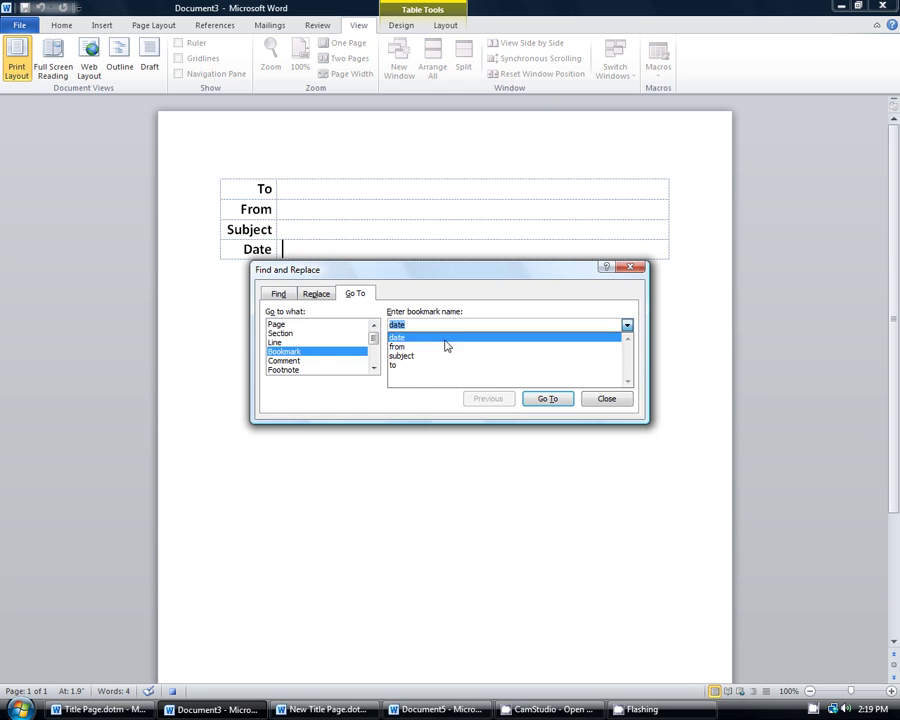
{"action": "left_click", "coordinate": [400, 365]}
{"action": "left_click", "coordinate": [546, 400]}
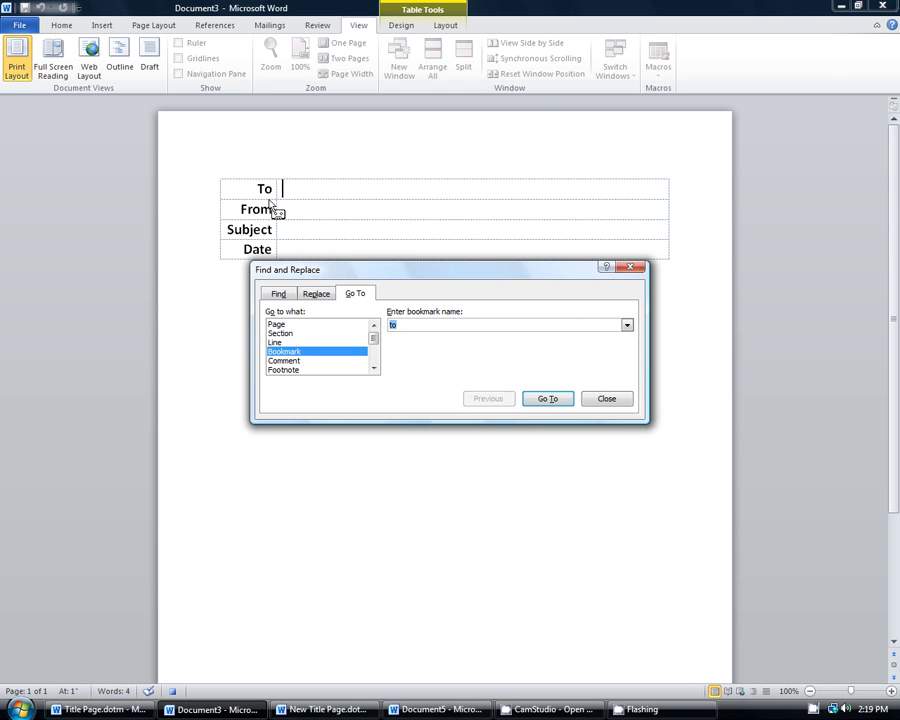
Go to the "subject", "from" and "to" bookmarks in turn, and stop recording the macro.
{"action": "left_click", "coordinate": [627, 325]}
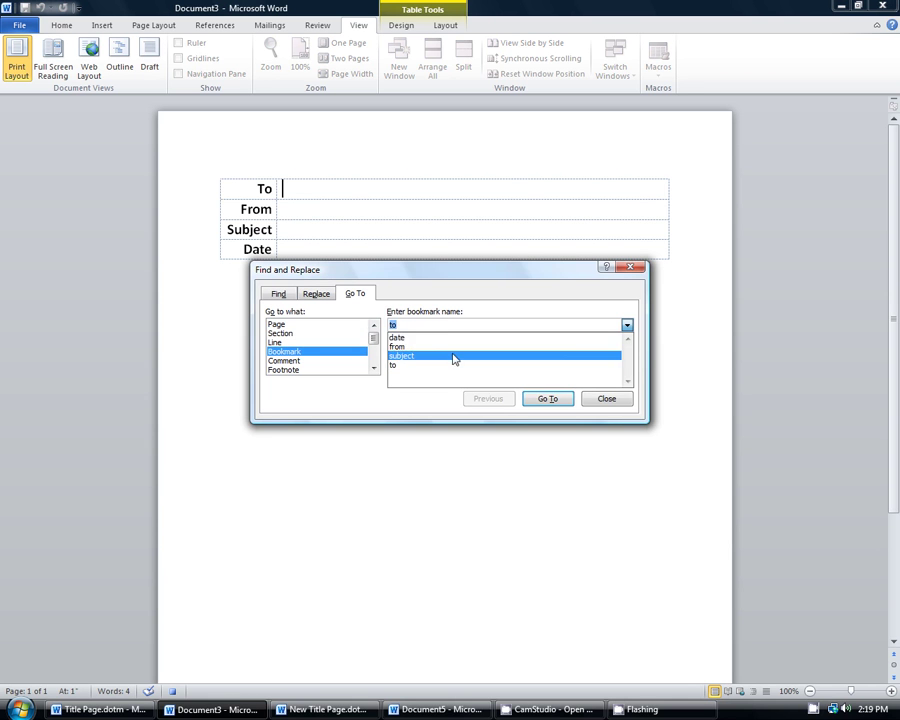
{"action": "left_click", "coordinate": [454, 356]}
{"action": "left_click", "coordinate": [535, 400]}
{"action": "left_click", "coordinate": [627, 325]}
{"action": "left_click", "coordinate": [462, 346]}
{"action": "left_click", "coordinate": [557, 398]}
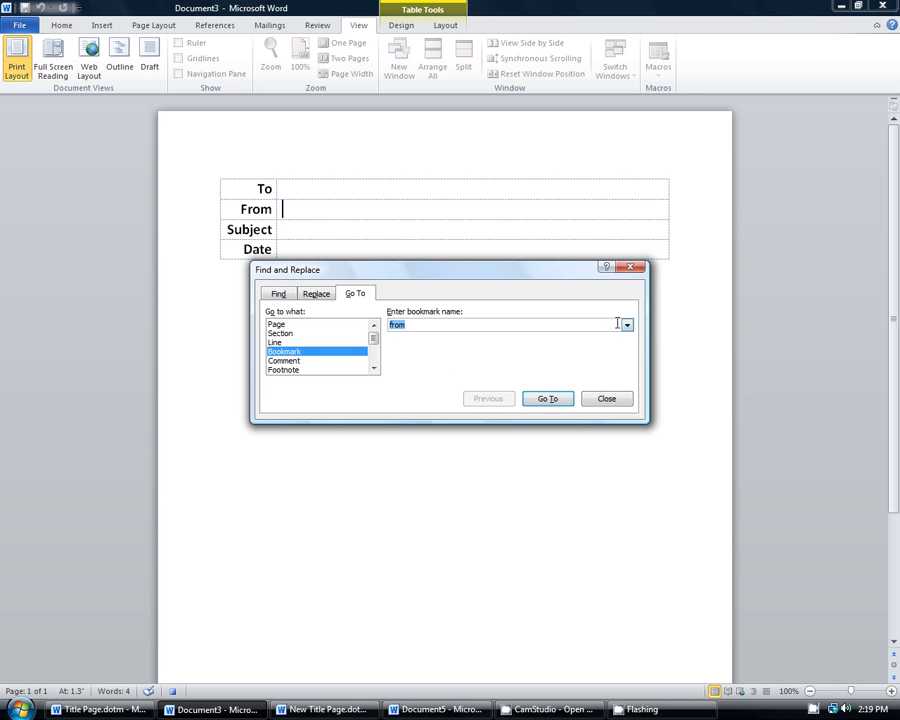
{"action": "left_click", "coordinate": [627, 325]}
{"action": "left_click", "coordinate": [506, 366]}
{"action": "left_click", "coordinate": [546, 400]}
{"action": "left_click", "coordinate": [607, 399]}
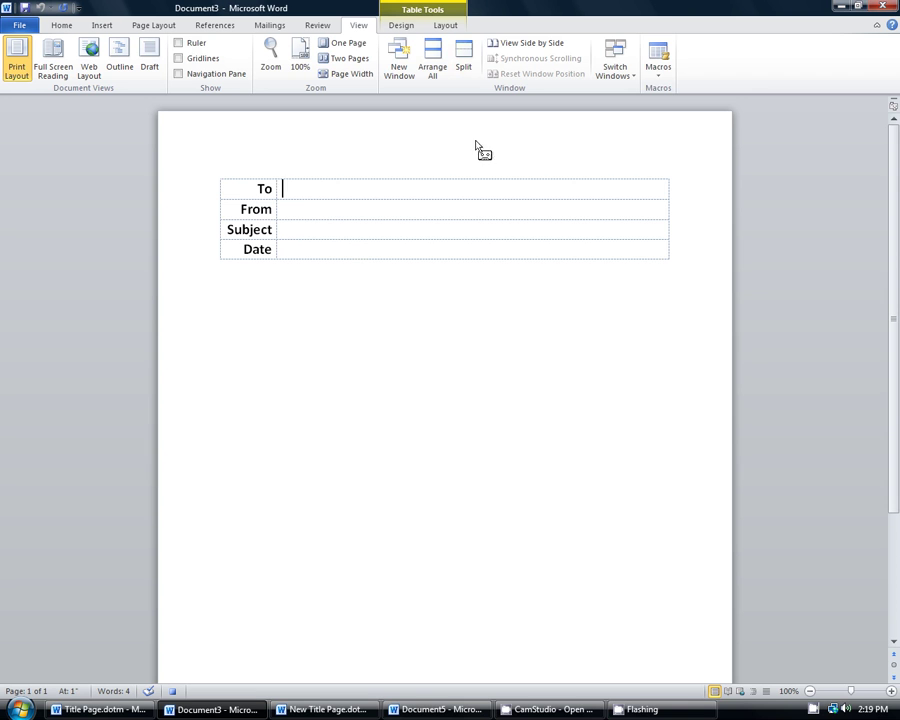
{"action": "left_click", "coordinate": [658, 74]}
{"action": "left_click", "coordinate": [679, 106]}
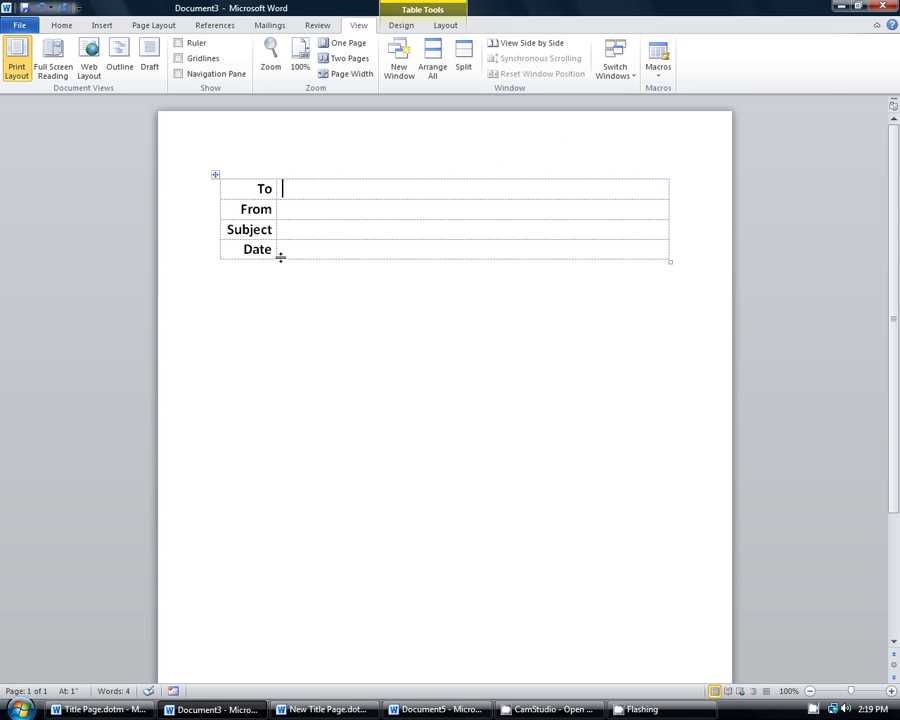
Start recording a macro named "autoopen" stored in Document3 (document).
{"action": "left_click", "coordinate": [89, 28]}
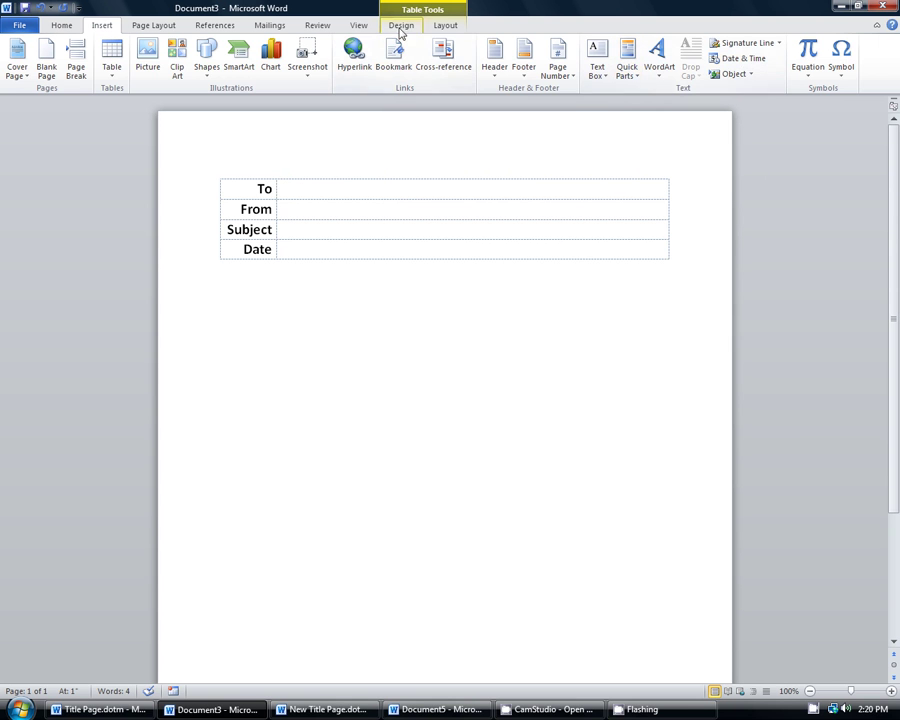
{"action": "left_click", "coordinate": [358, 25]}
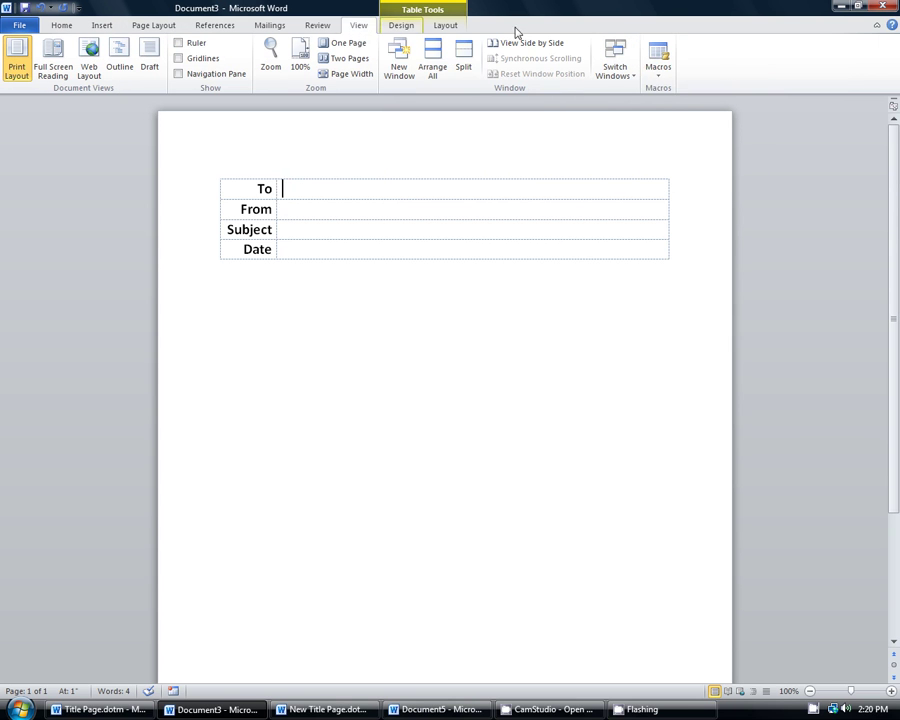
{"action": "left_click", "coordinate": [657, 68]}
{"action": "left_click", "coordinate": [677, 107]}
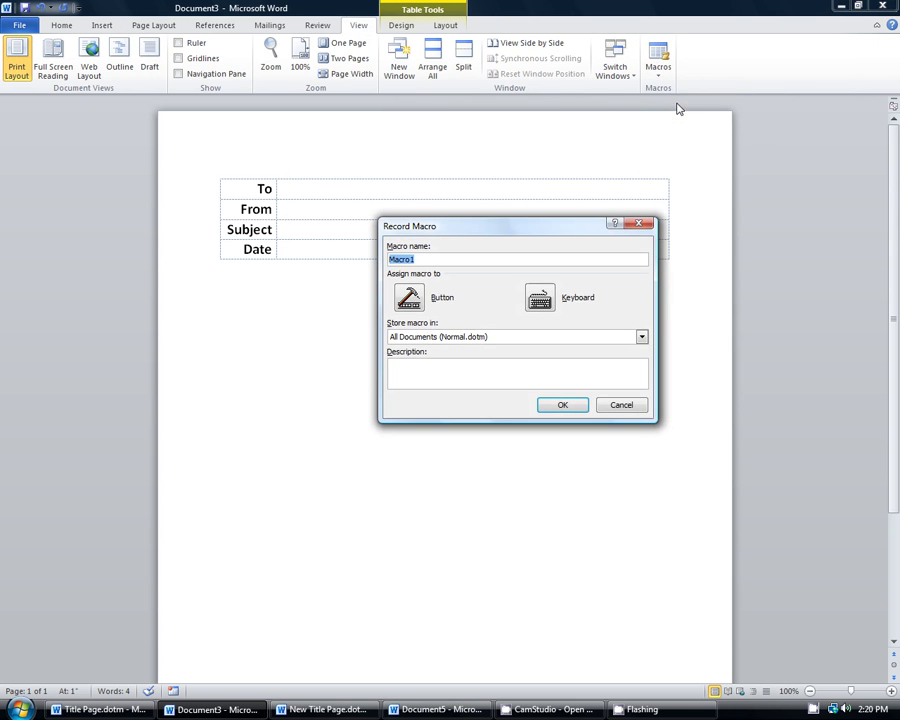
{"action": "type", "text": "autoopen"}
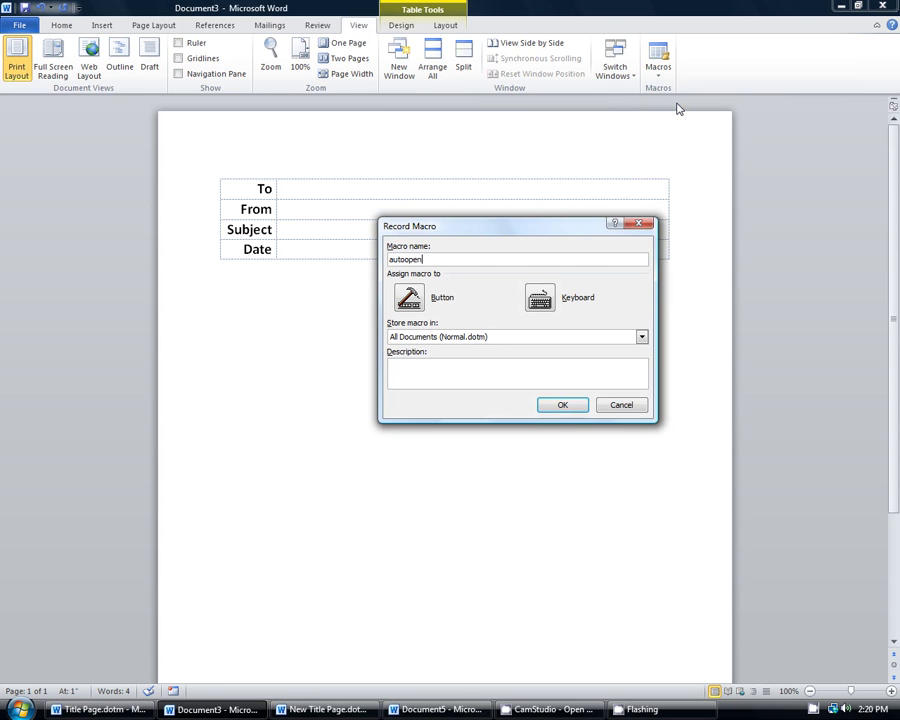
{"action": "left_click", "coordinate": [641, 337]}
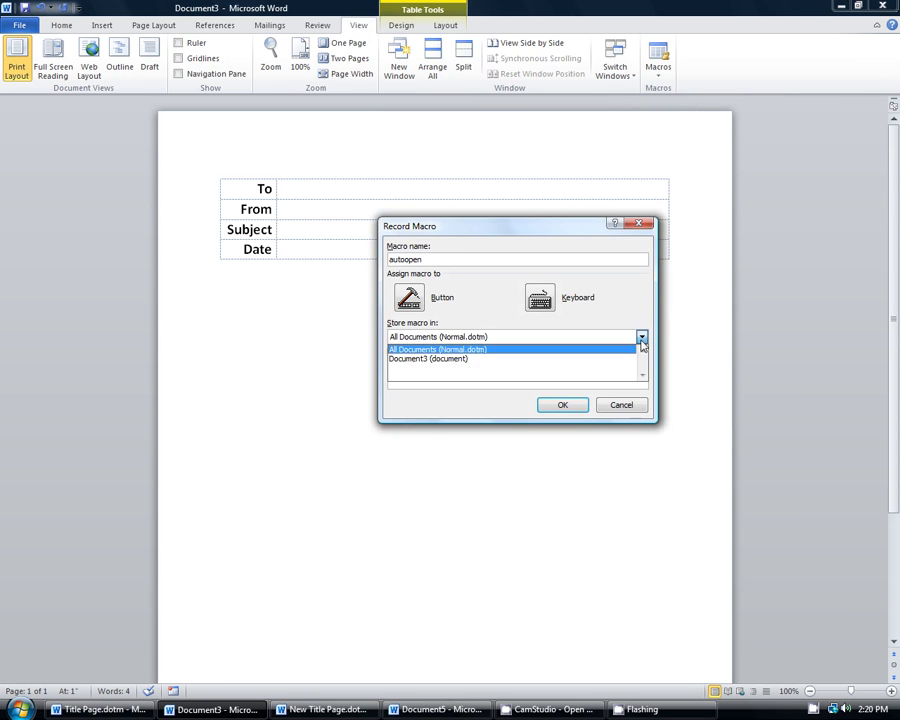
{"action": "left_click", "coordinate": [421, 359]}
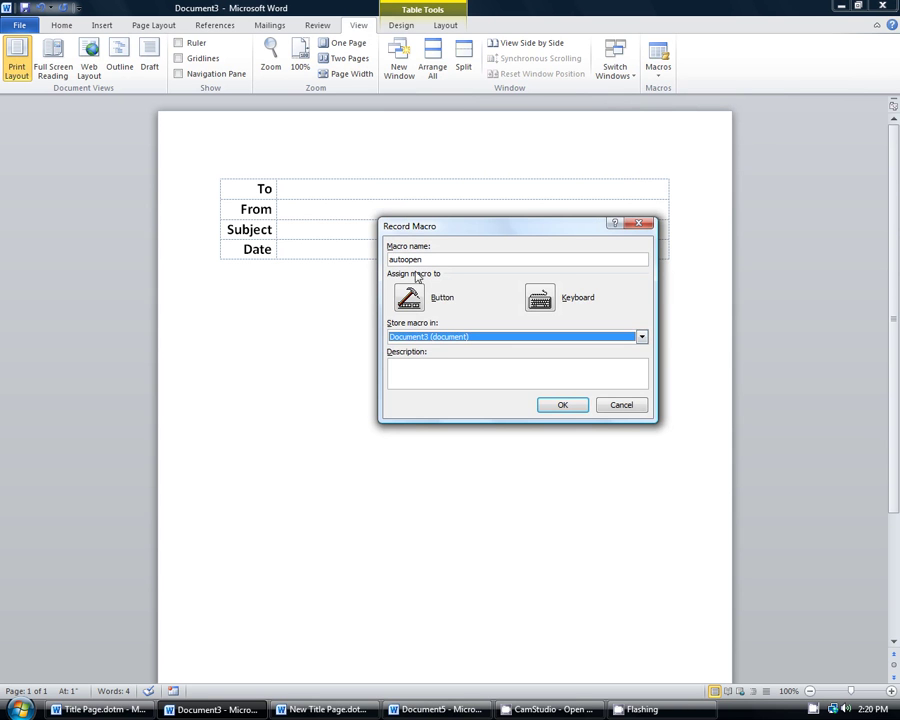
{"action": "left_click", "coordinate": [562, 404]}
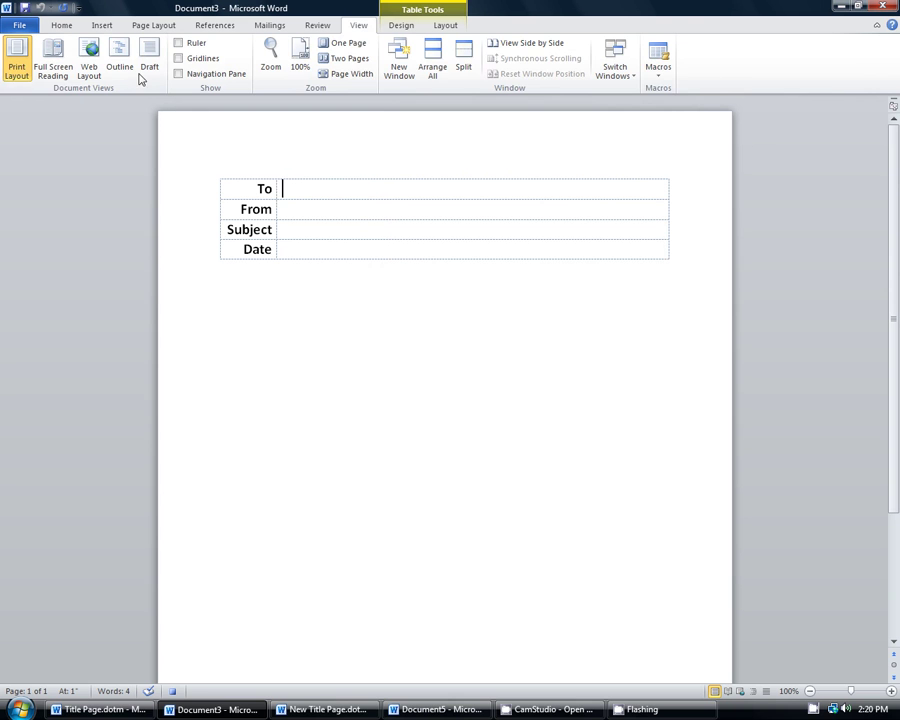
Insert an Ask field with the prompt "What is your name?" and bookmark "name", answering its prompt with "asdfgd".
{"action": "left_click", "coordinate": [102, 25]}
{"action": "left_click", "coordinate": [626, 70]}
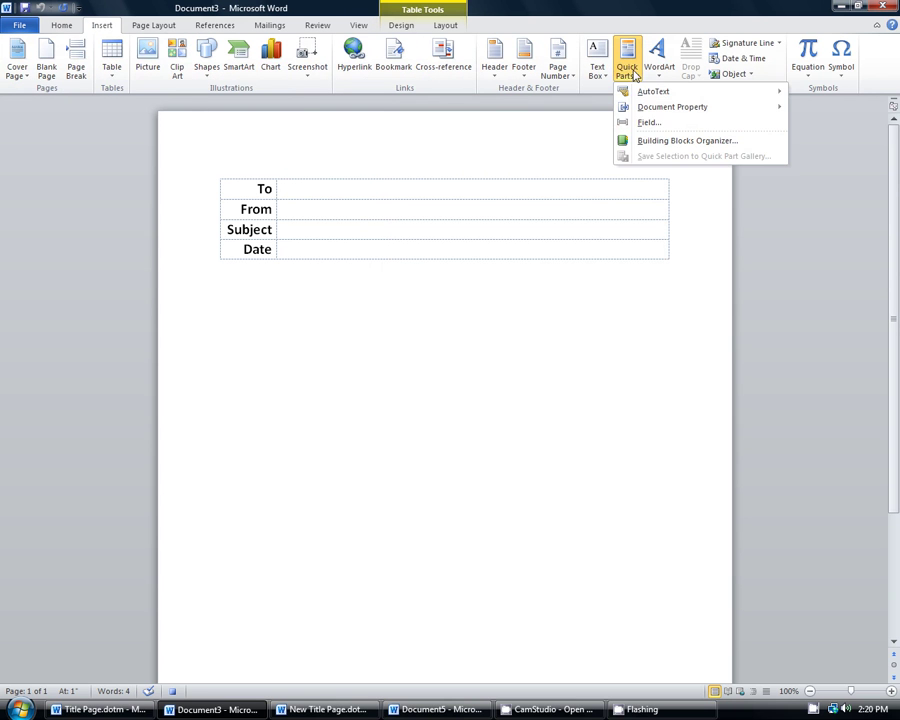
{"action": "left_click", "coordinate": [658, 124]}
{"action": "left_click", "coordinate": [276, 464]}
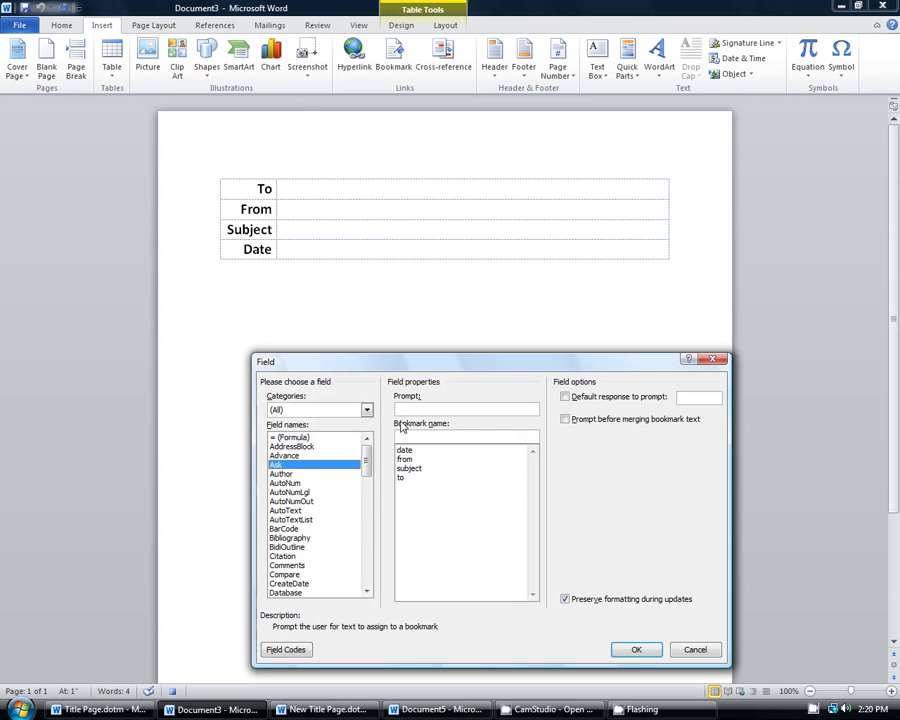
{"action": "left_click", "coordinate": [414, 409]}
{"action": "type", "text": "What is your name?"}
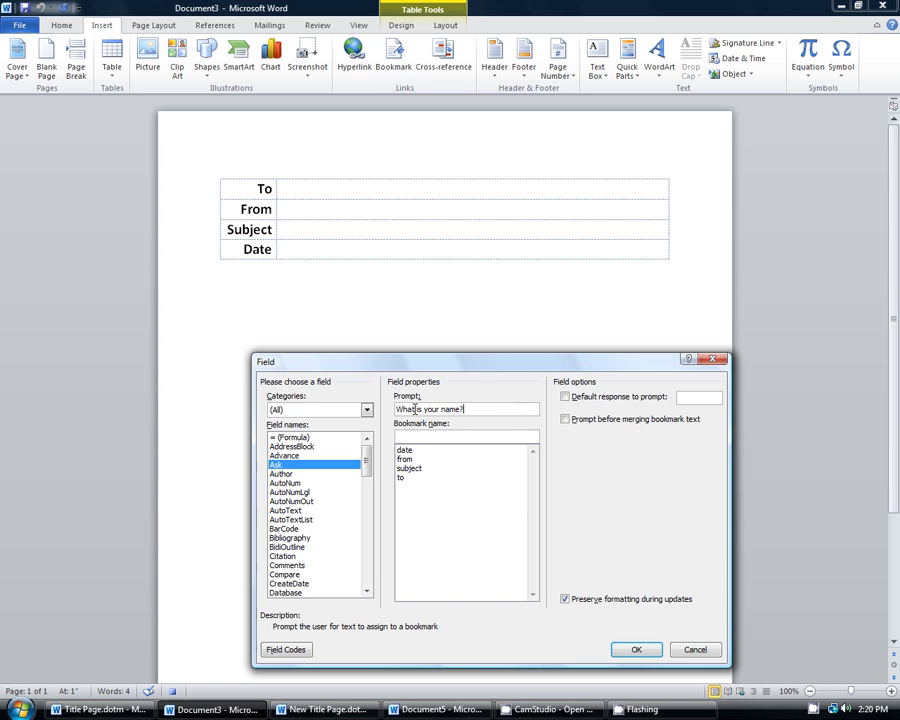
{"action": "type", "text": "name"}
{"action": "left_click", "coordinate": [636, 649]}
{"action": "type", "text": "asdfgd"}
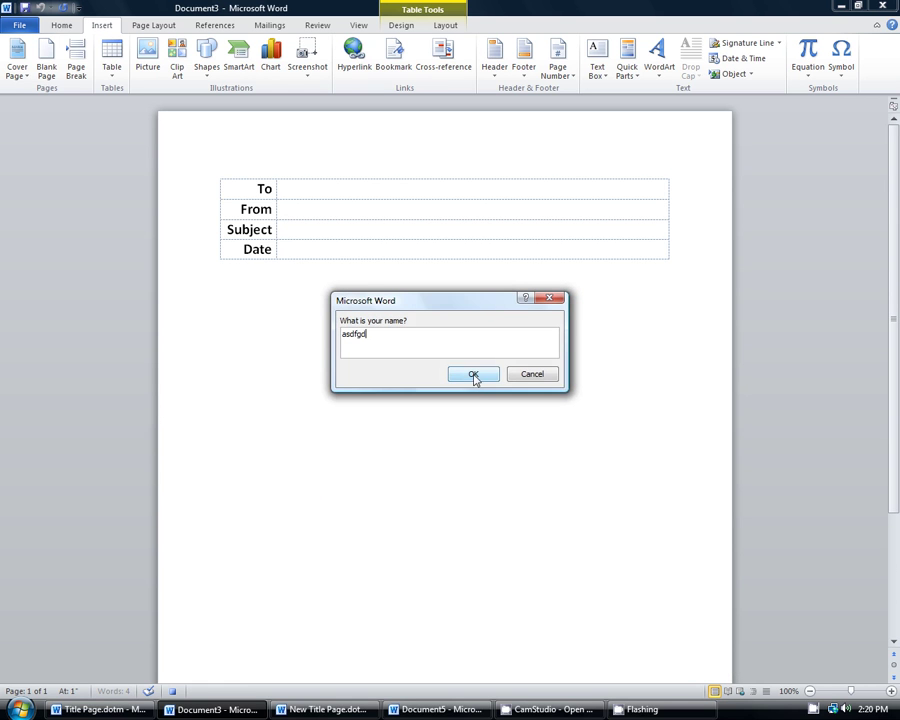
{"action": "left_click", "coordinate": [474, 374]}
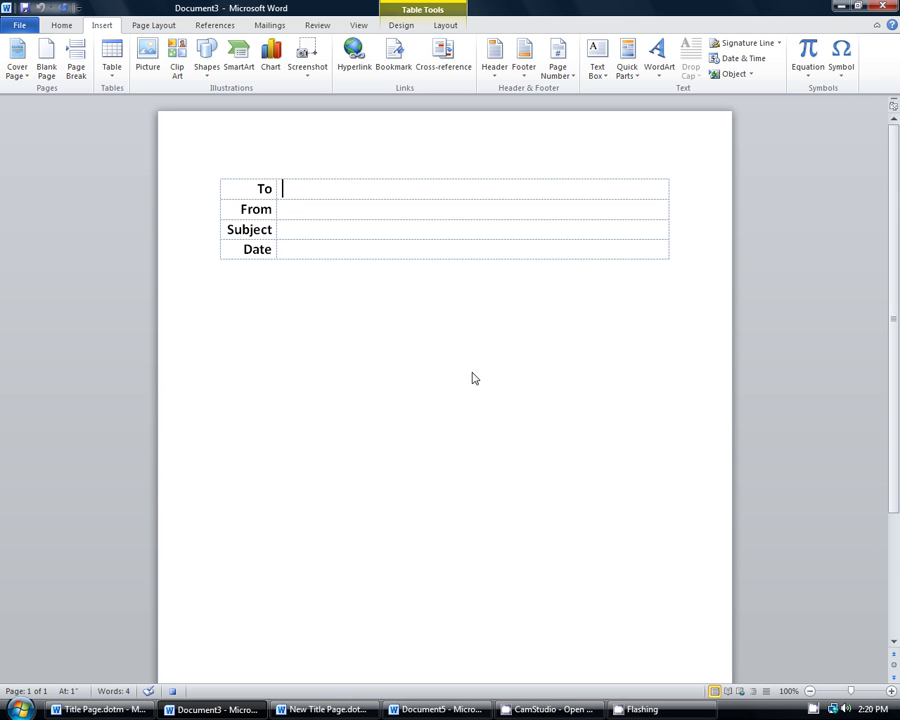
Save the document in the Owner folder as the macro-free Word document "Title page without template.docx".
{"action": "left_click", "coordinate": [20, 25]}
{"action": "left_click", "coordinate": [43, 68]}
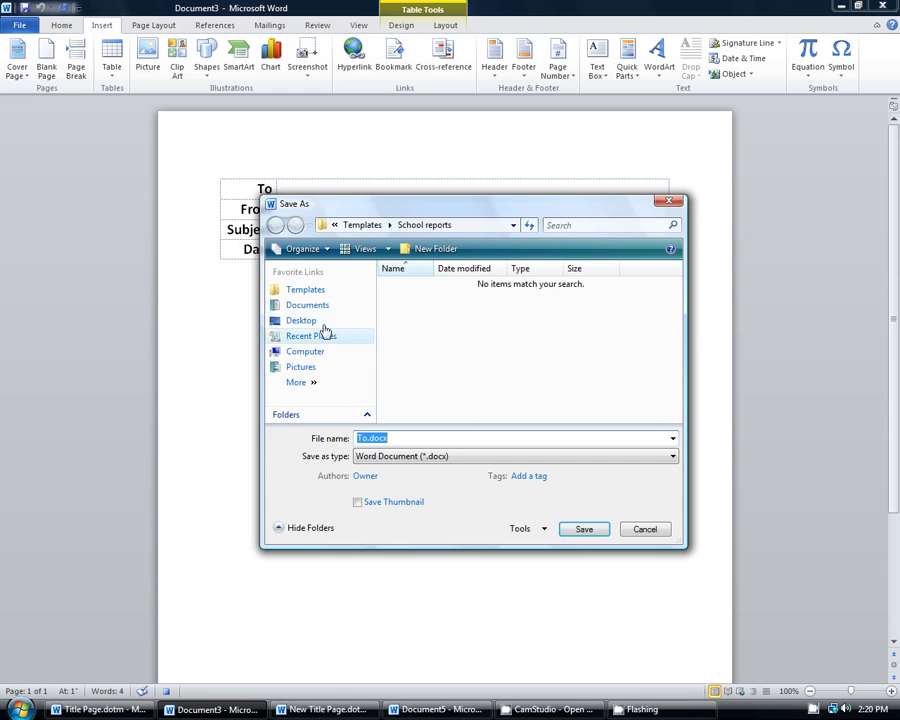
{"action": "left_click", "coordinate": [334, 225]}
{"action": "left_click", "coordinate": [334, 226]}
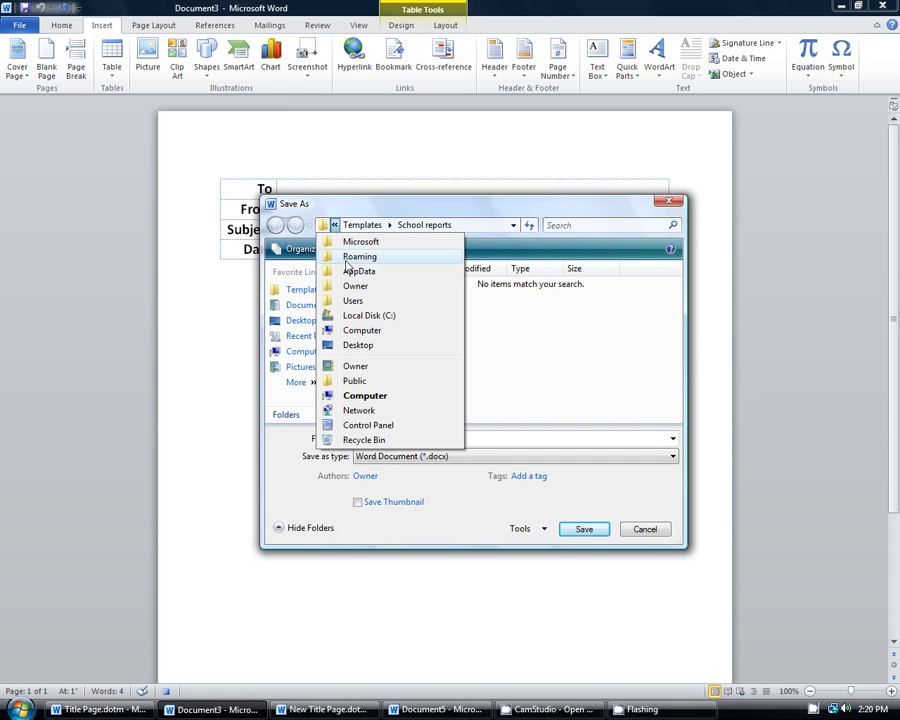
{"action": "left_click", "coordinate": [358, 287]}
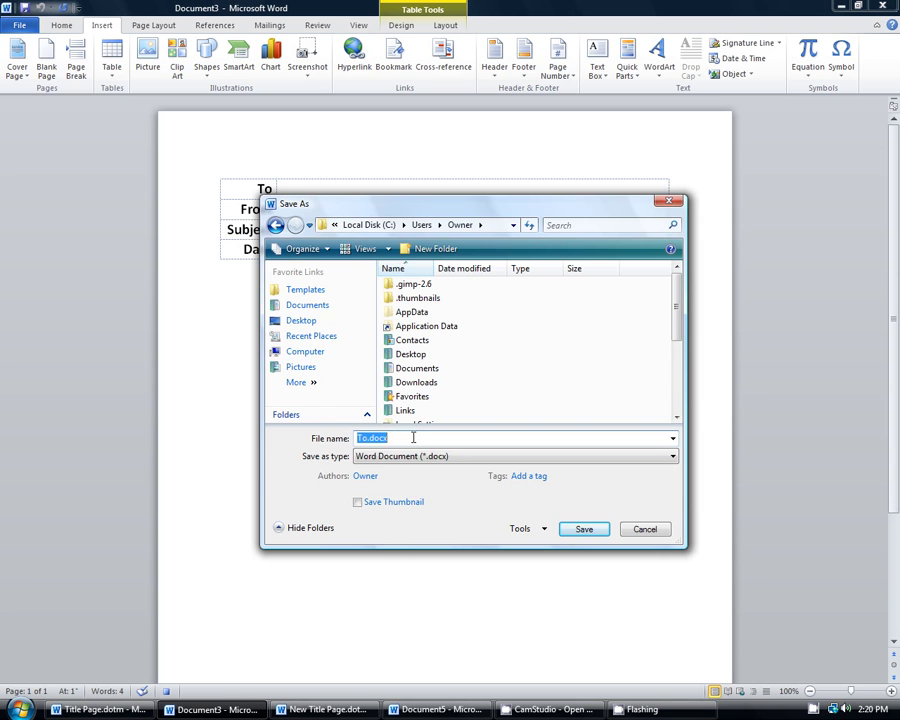
{"action": "type", "text": "Title page without template"}
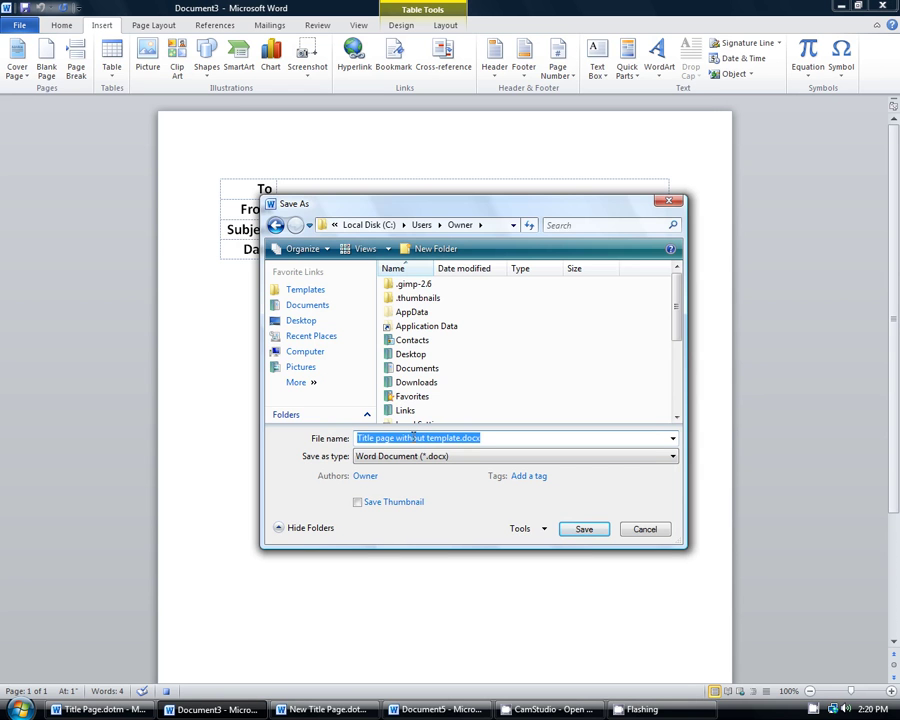
{"action": "key", "text": "Return"}
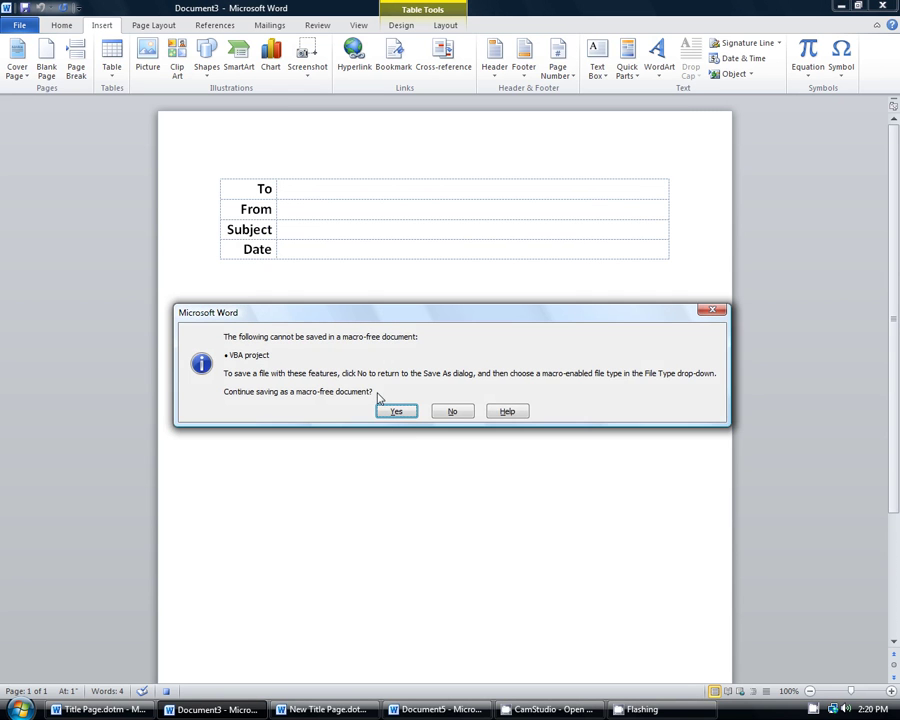
{"action": "left_click", "coordinate": [396, 412]}
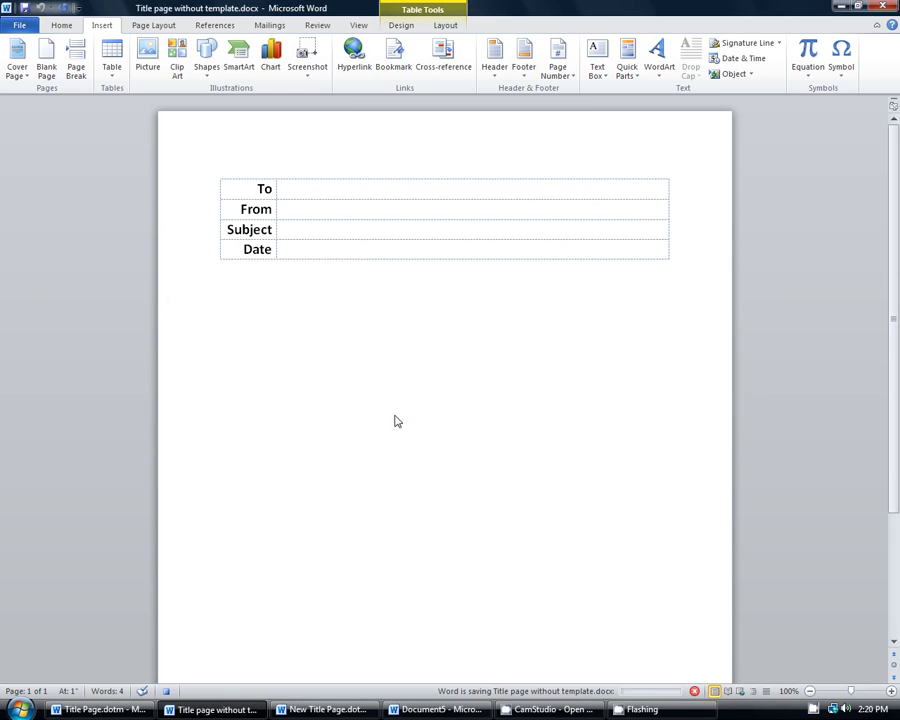
Open "Title page without template.docx" from the Owner folder to test its macro.
{"action": "left_click", "coordinate": [20, 28]}
{"action": "left_click", "coordinate": [38, 89]}
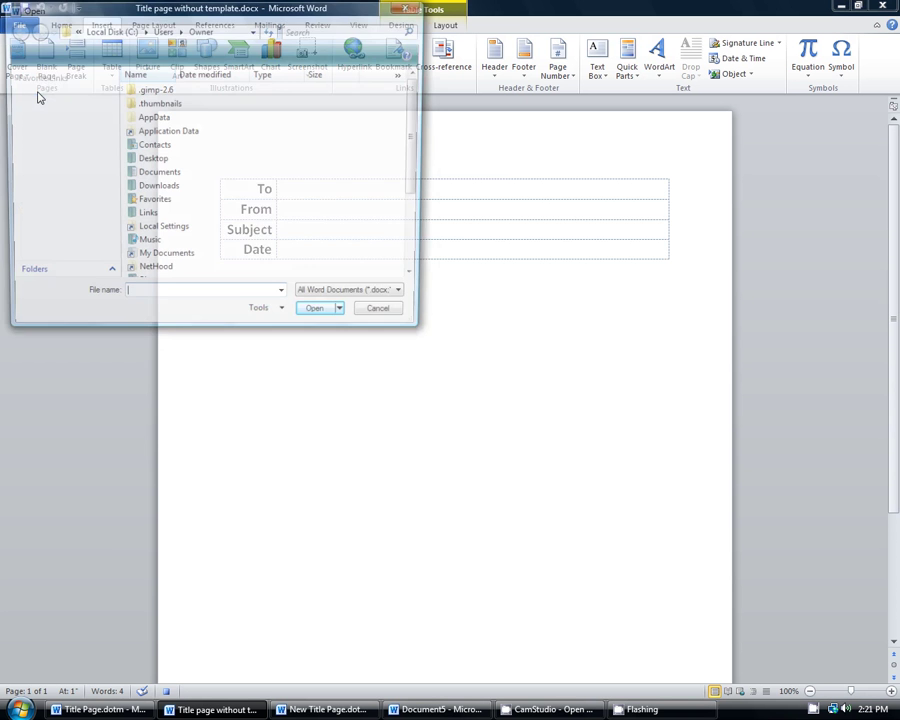
{"action": "scroll", "coordinate": [404, 175], "scroll_direction": "down", "scroll_amount": 4}
{"action": "left_click", "coordinate": [284, 277]}
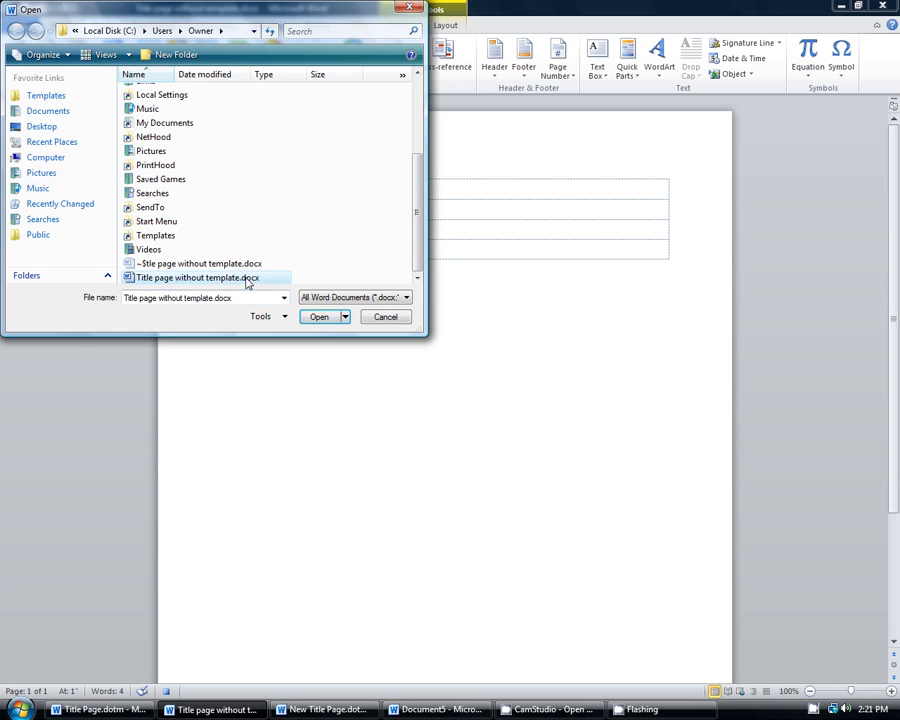
{"action": "left_click", "coordinate": [316, 318]}
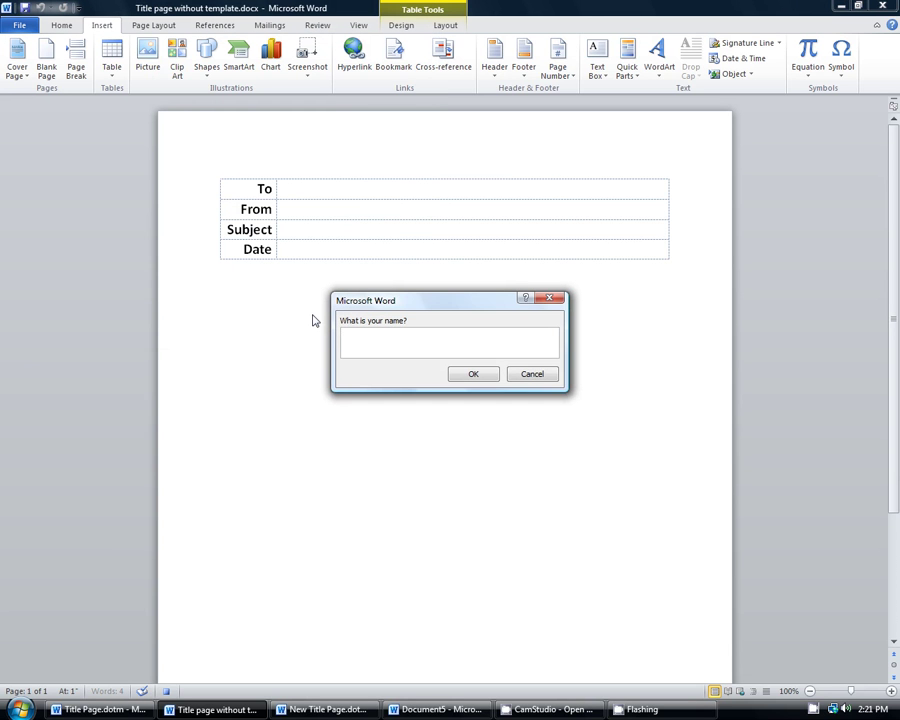
Answer the "What is your name?" prompt with "Test".
{"action": "left_click_drag", "start_coordinate": [388, 303], "coordinate": [406, 319]}
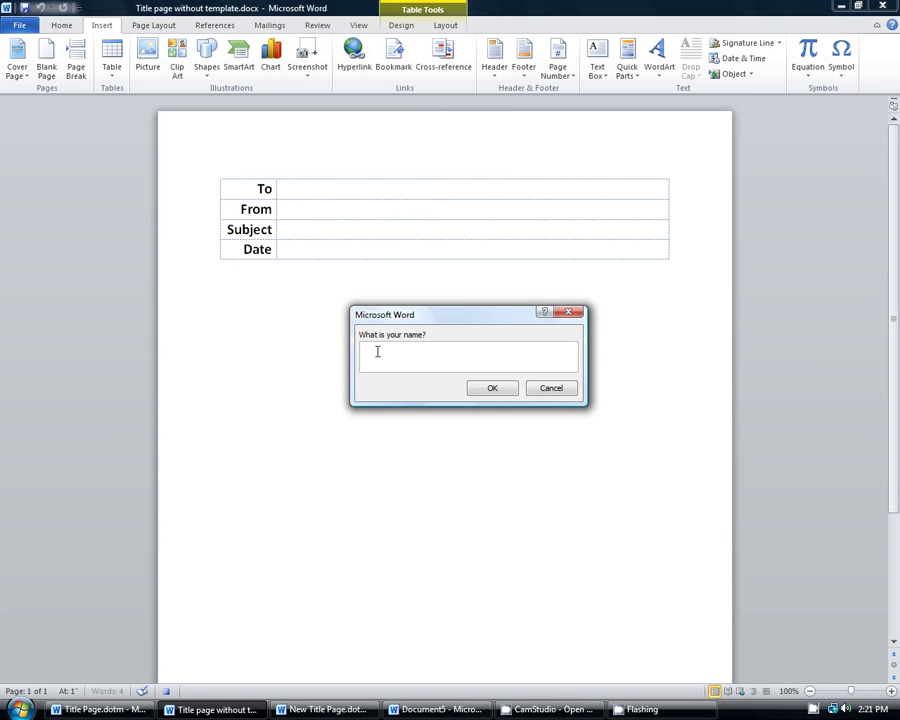
{"action": "type", "text": "Test"}
{"action": "left_click", "coordinate": [492, 390]}
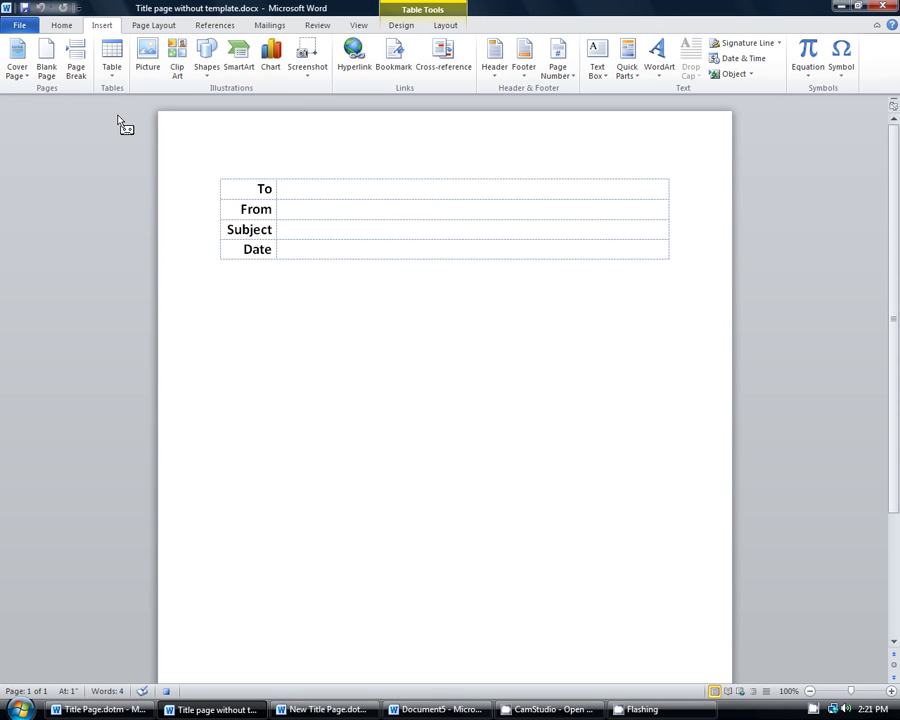
Look over the templates available for a new document, and return to the current document.
{"action": "left_click", "coordinate": [18, 25]}
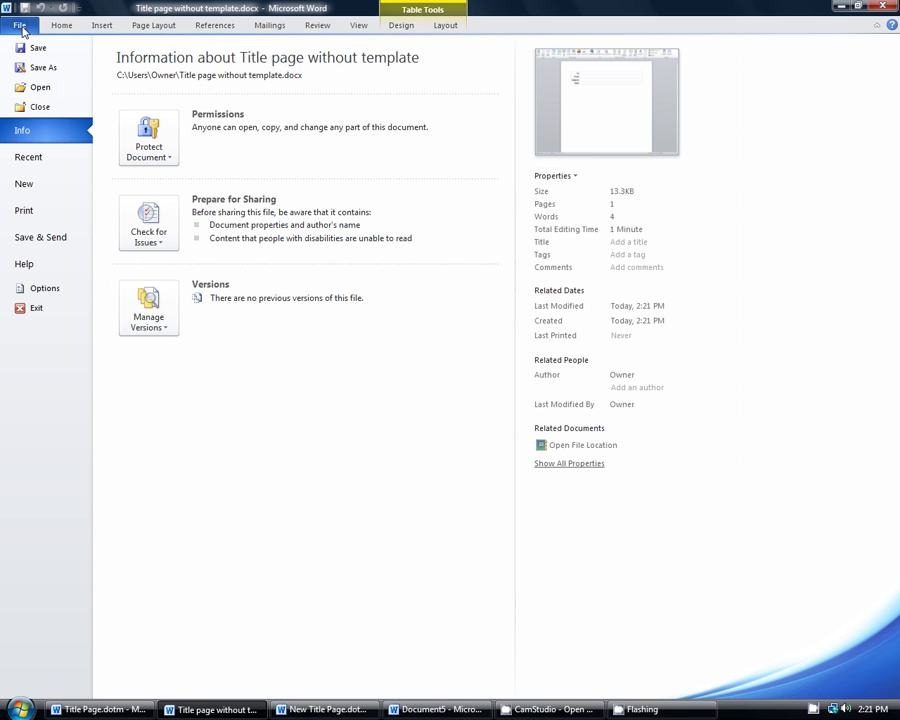
{"action": "left_click", "coordinate": [28, 187]}
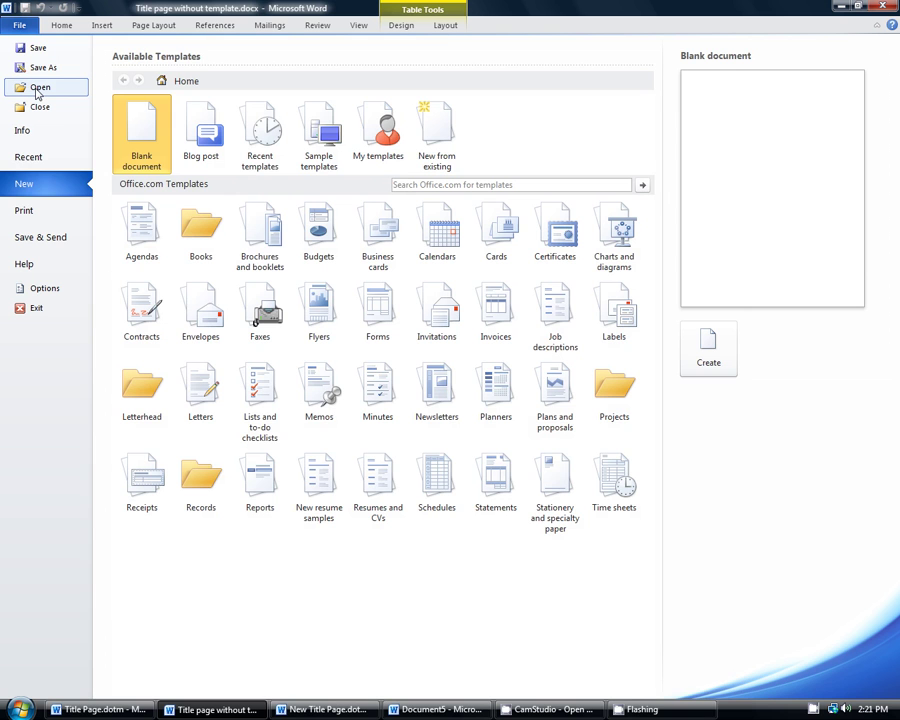
{"action": "key", "text": "Escape"}
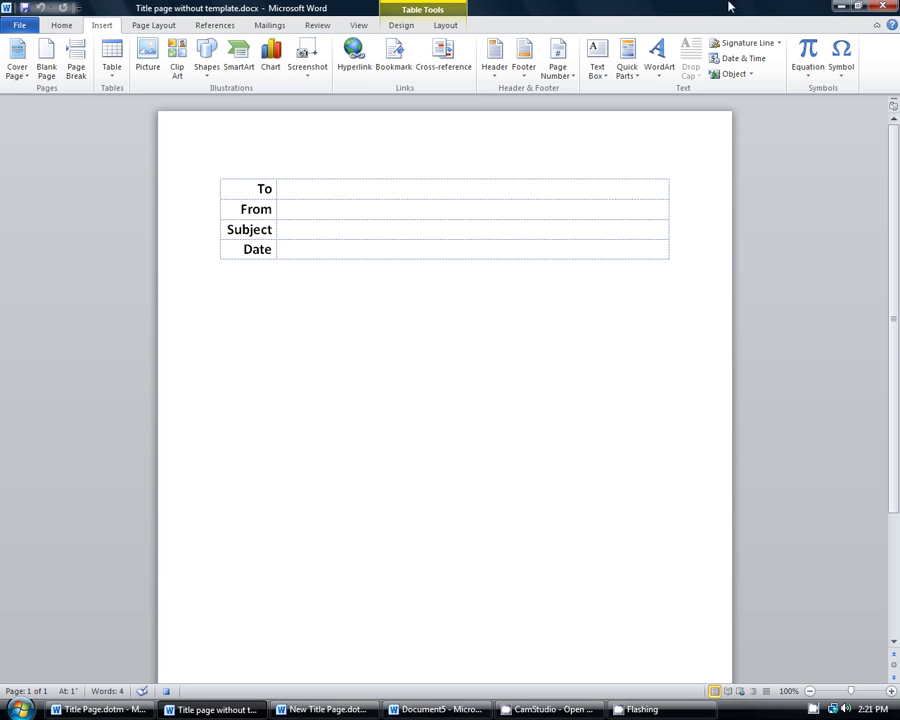
Check which storage locations are offered for a new recorded macro, and cancel the recording.
{"action": "left_click", "coordinate": [360, 26]}
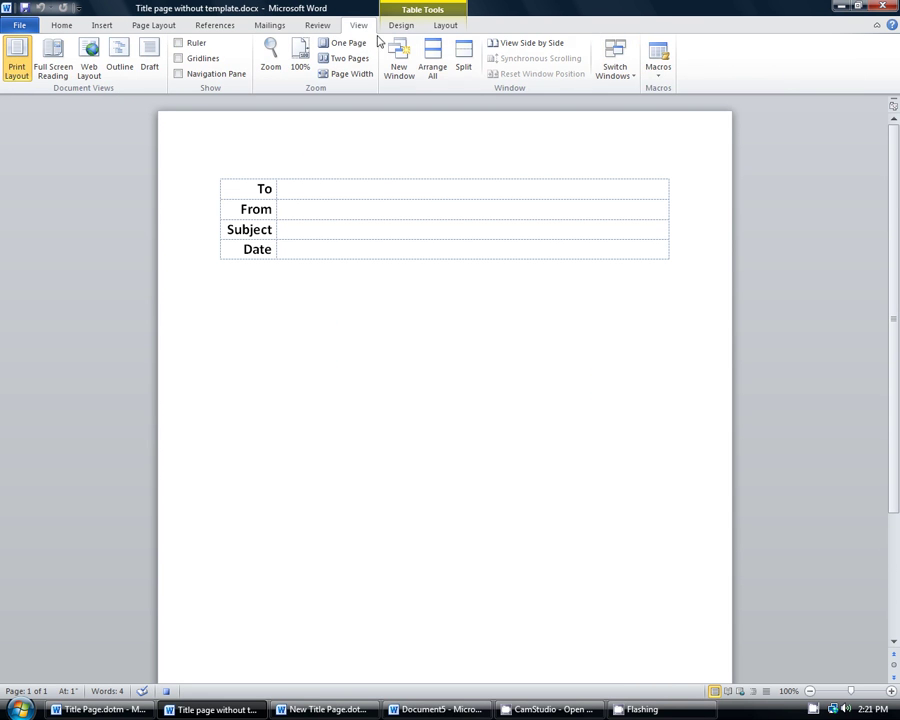
{"action": "left_click", "coordinate": [655, 68]}
{"action": "left_click", "coordinate": [676, 106]}
{"action": "left_click", "coordinate": [662, 74]}
{"action": "left_click", "coordinate": [688, 107]}
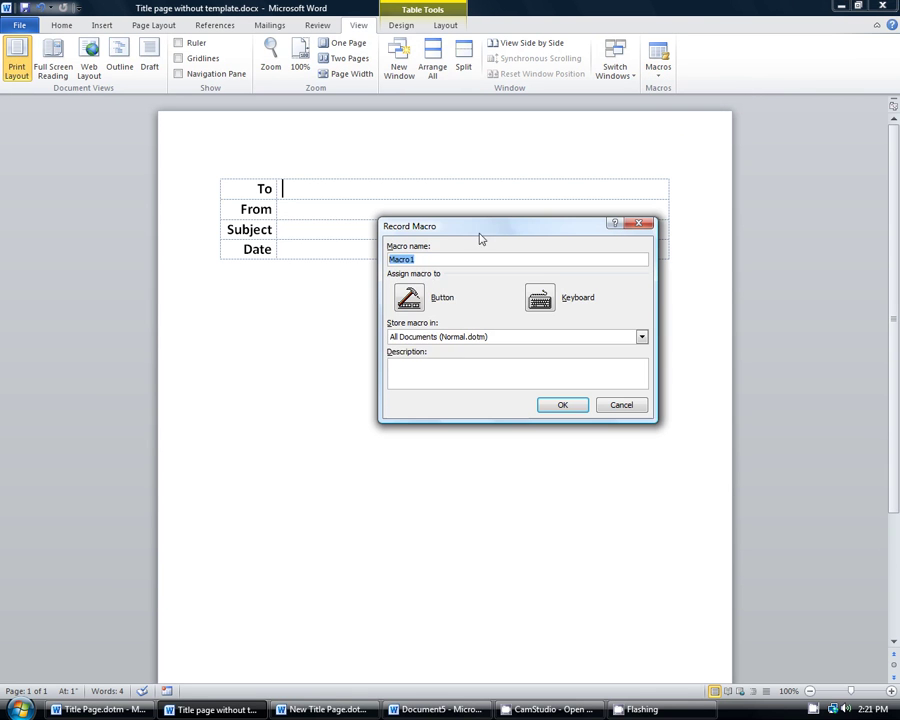
{"action": "left_click", "coordinate": [412, 337]}
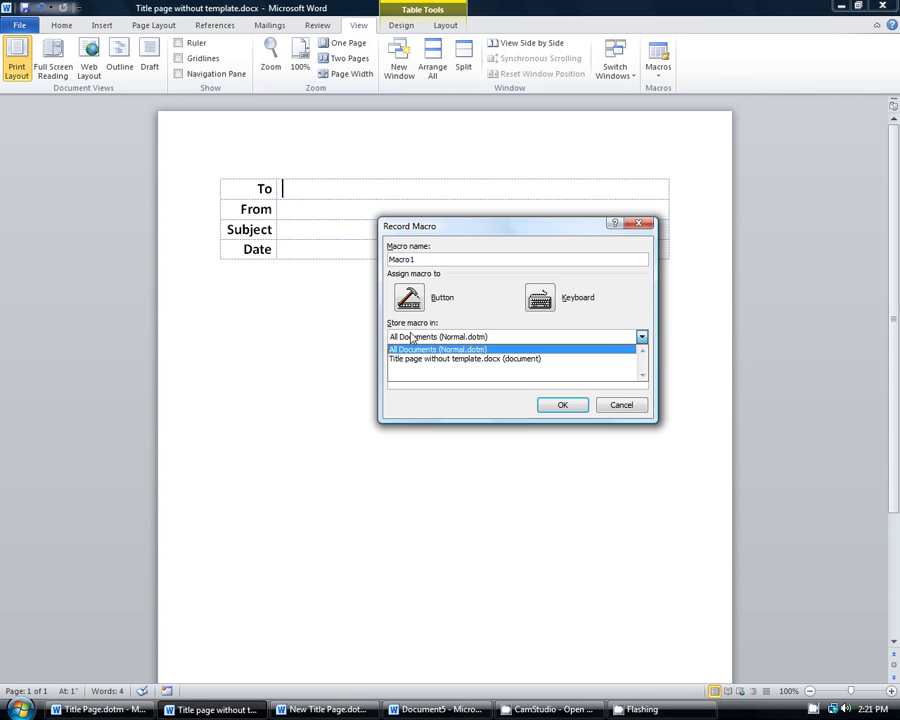
{"action": "left_click", "coordinate": [619, 405]}
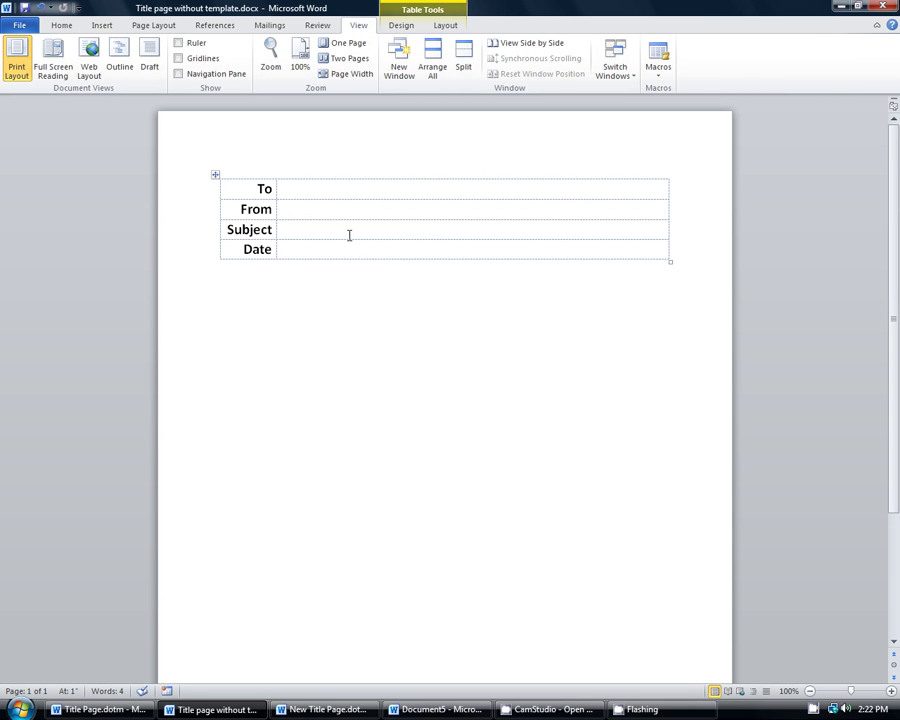
Begin saving a copy of the document in the Templates folder.
{"action": "left_click", "coordinate": [104, 25]}
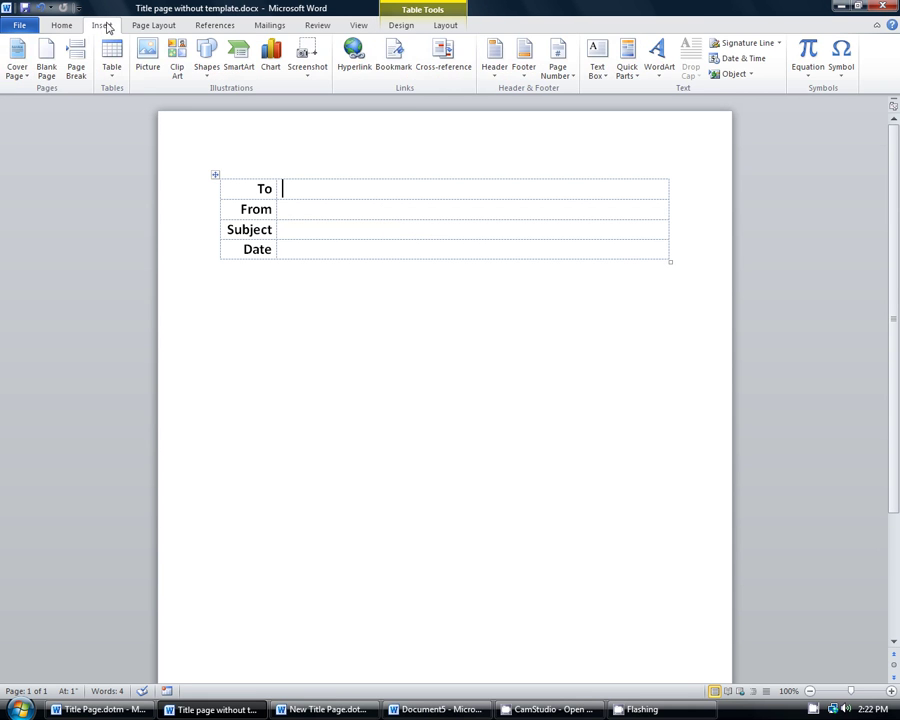
{"action": "left_click", "coordinate": [19, 25]}
{"action": "left_click", "coordinate": [46, 69]}
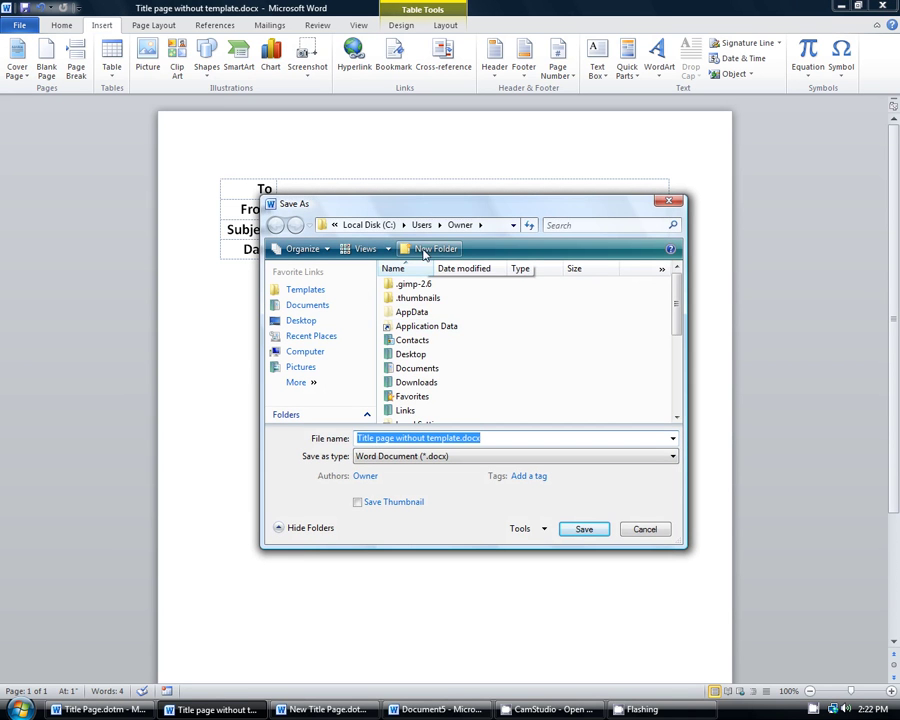
{"action": "left_click", "coordinate": [305, 289]}
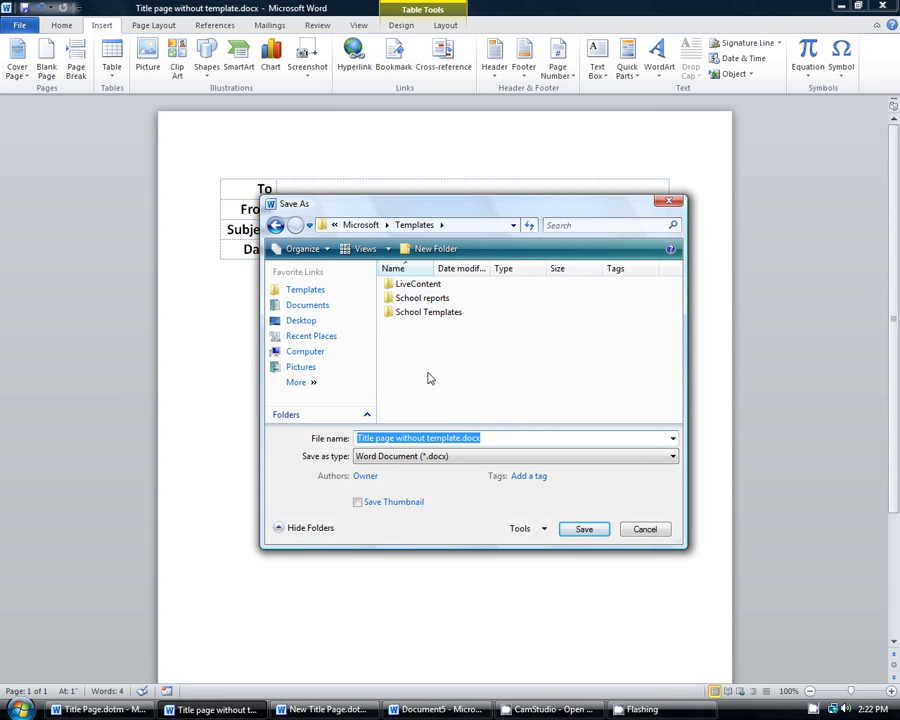